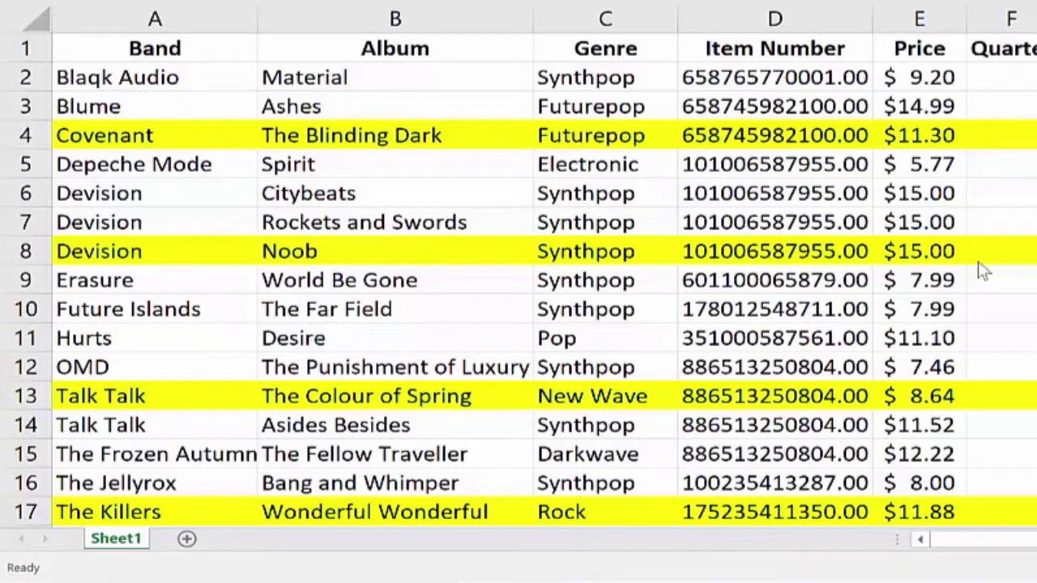
click(115, 77)
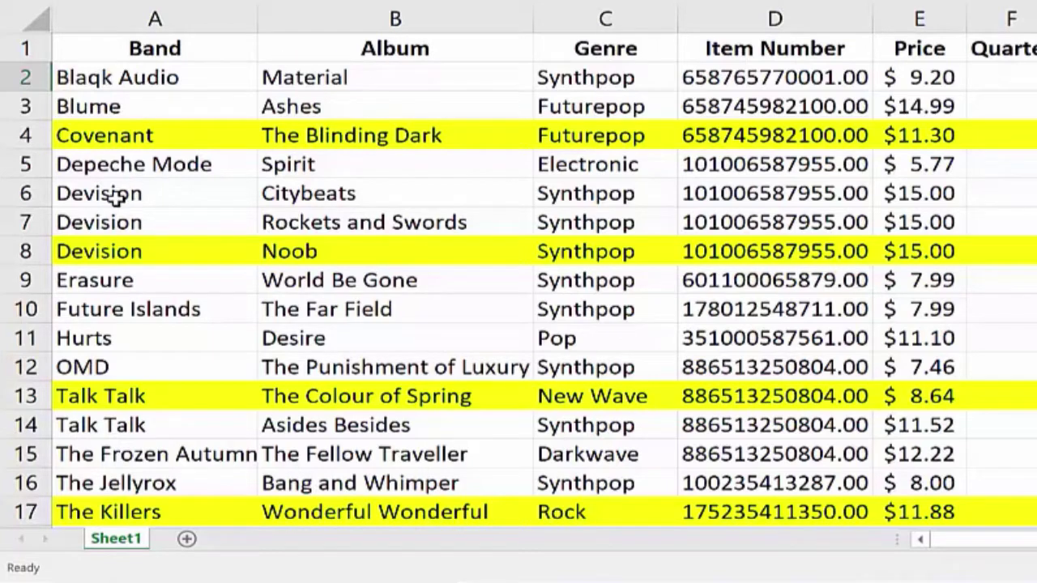
click(154, 196)
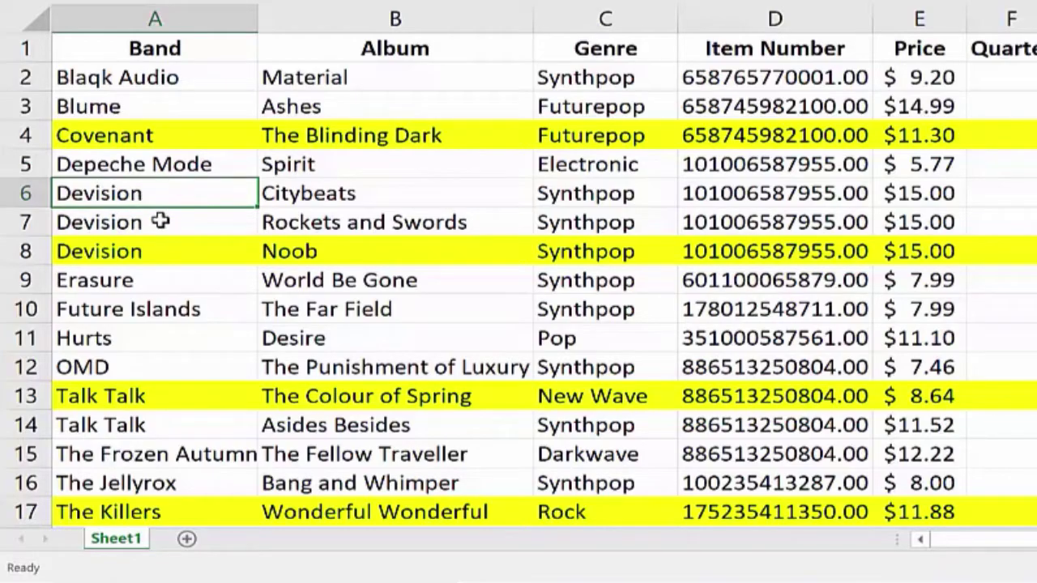
click(154, 223)
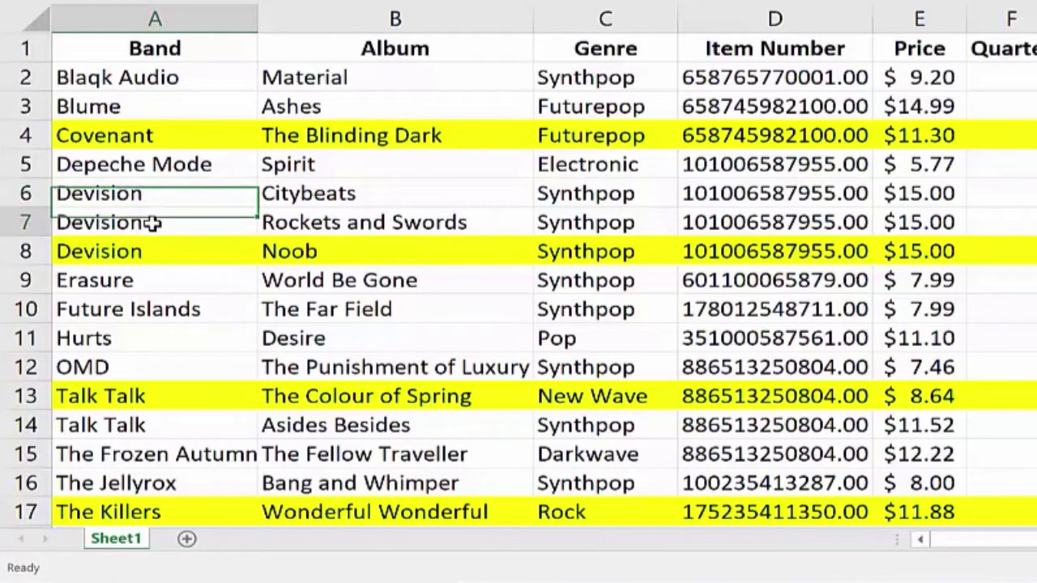
double_click(127, 196)
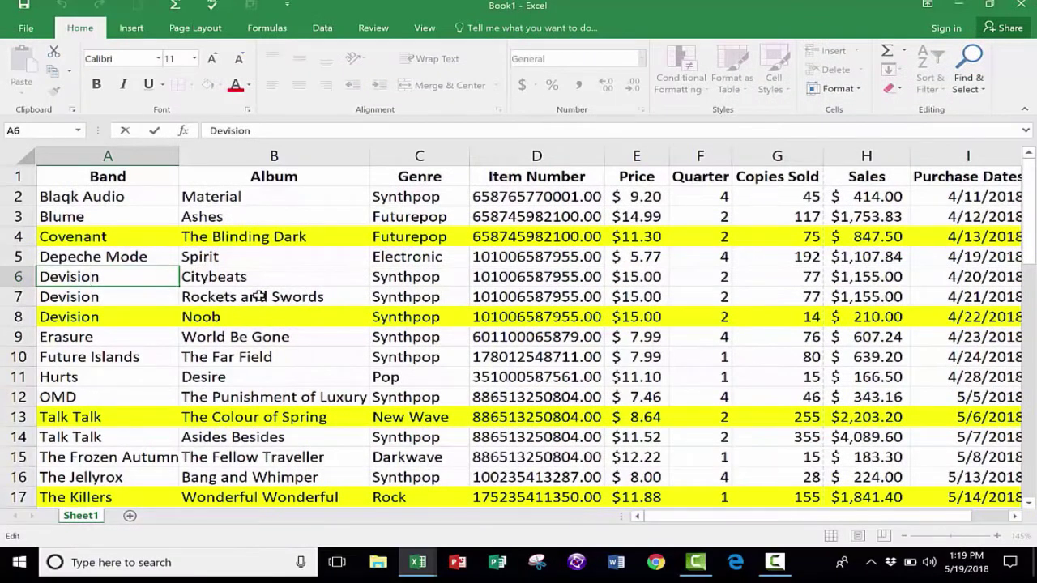
click(258, 296)
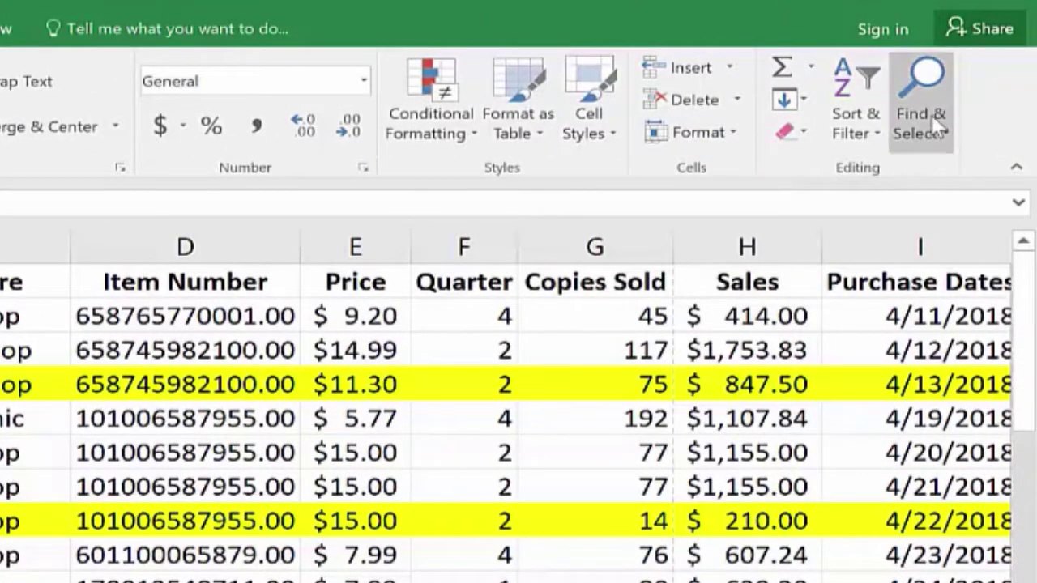
Step: Open Find and Replace in replace mode and expand its additional search options
click(938, 88)
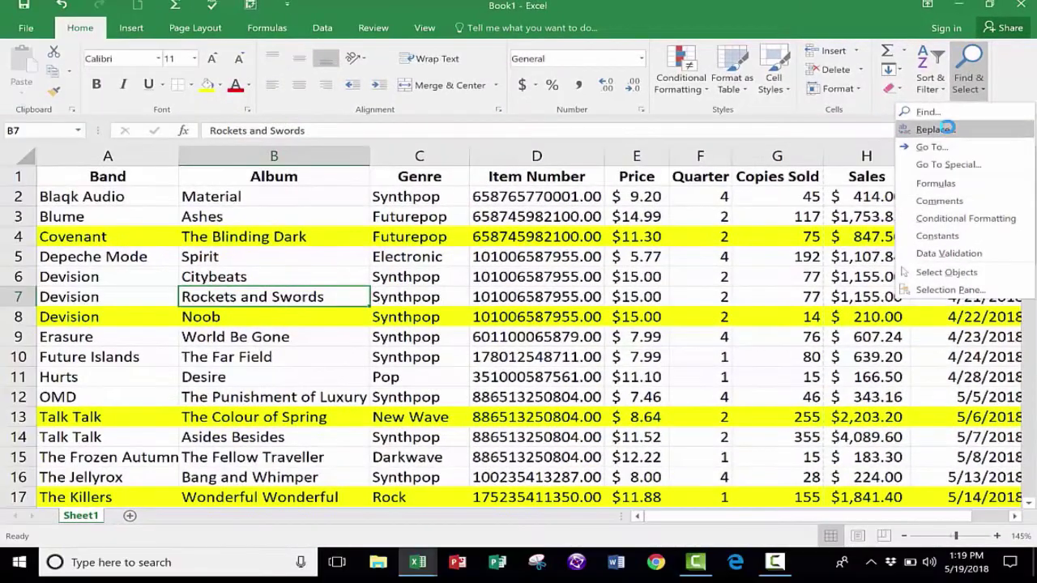
click(950, 132)
drag(489, 223, 458, 202)
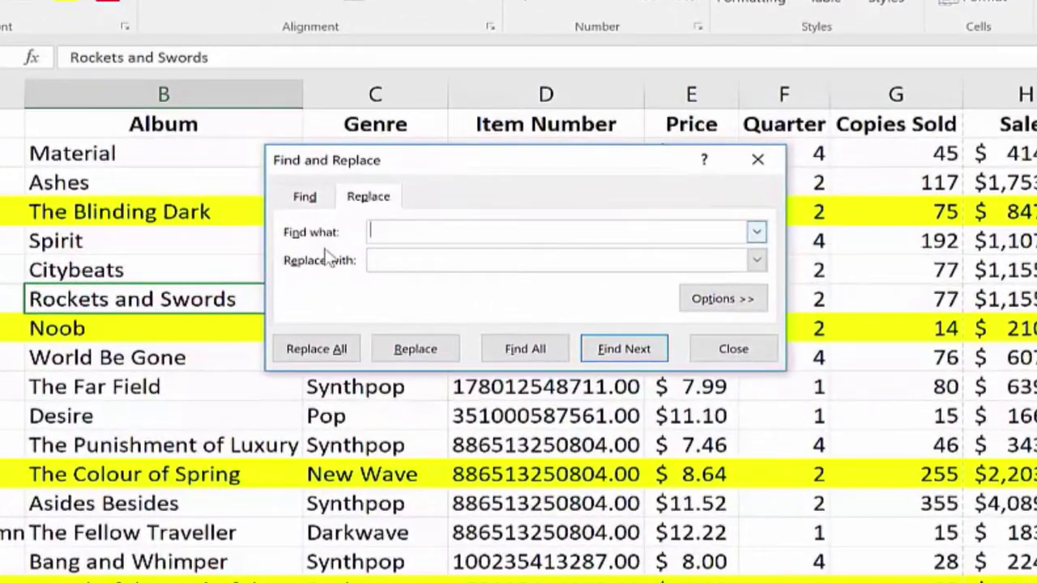
click(440, 263)
click(409, 232)
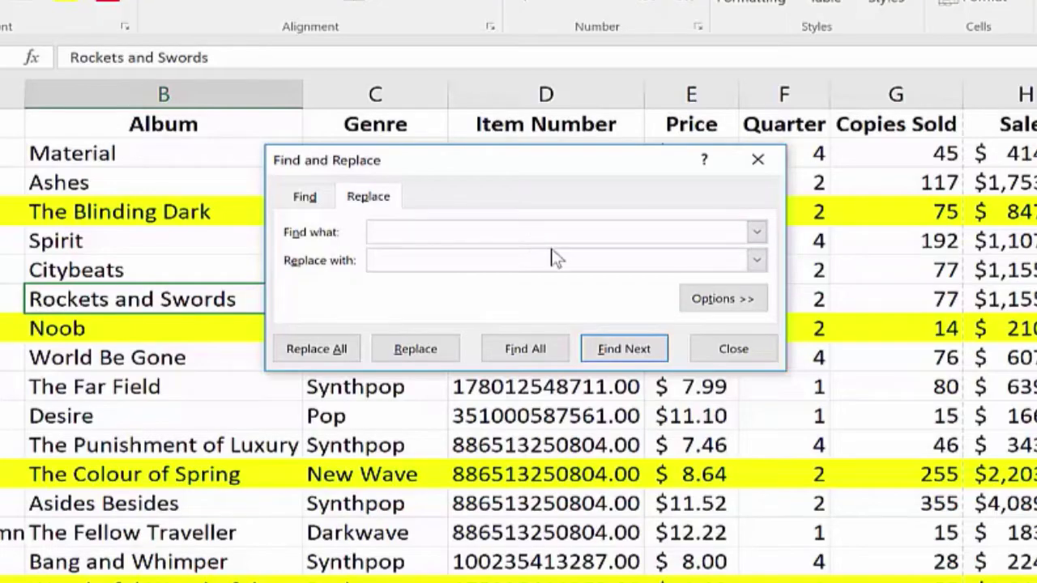
click(745, 311)
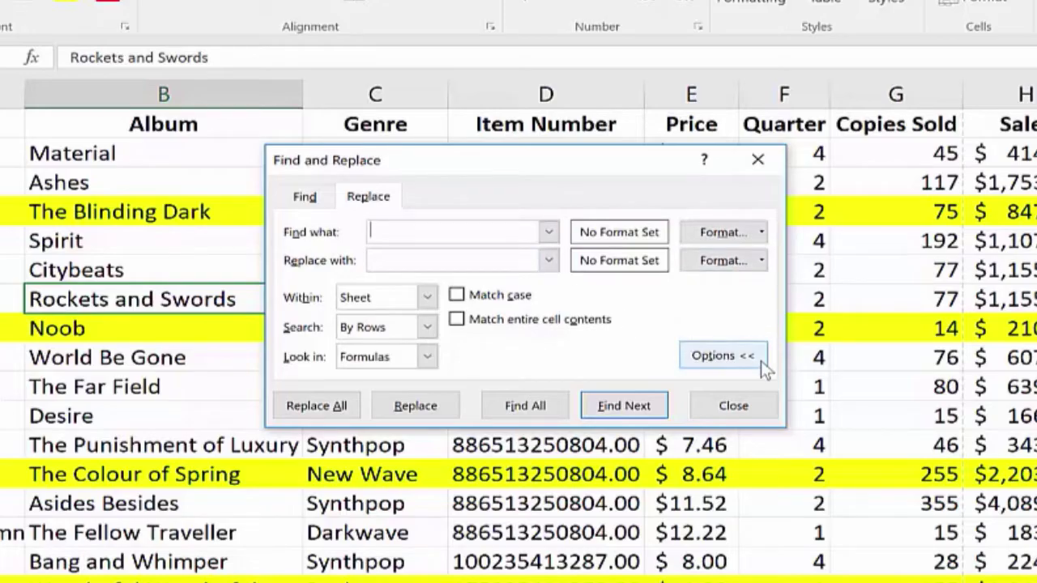
click(727, 361)
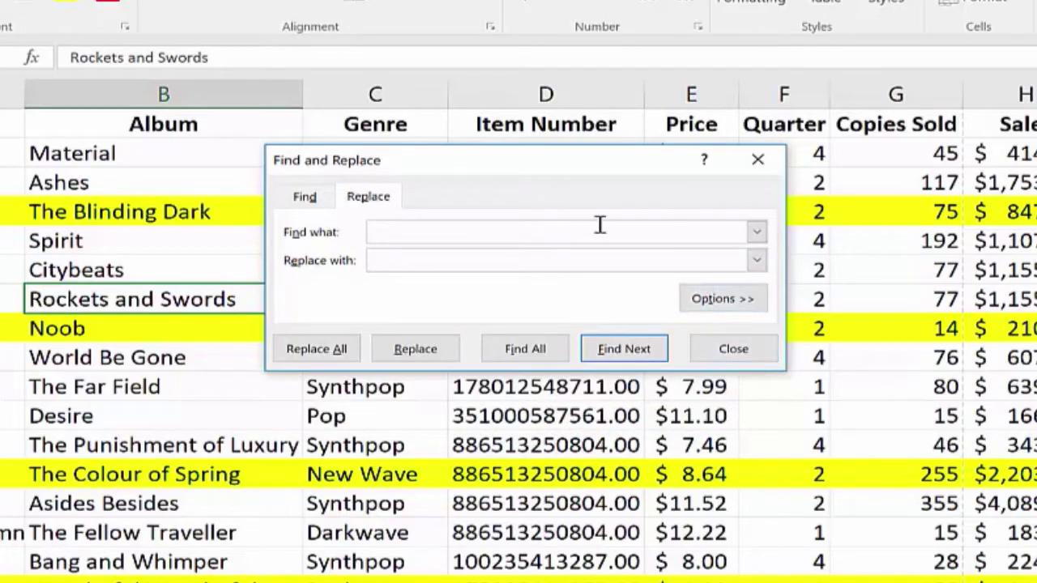
click(714, 301)
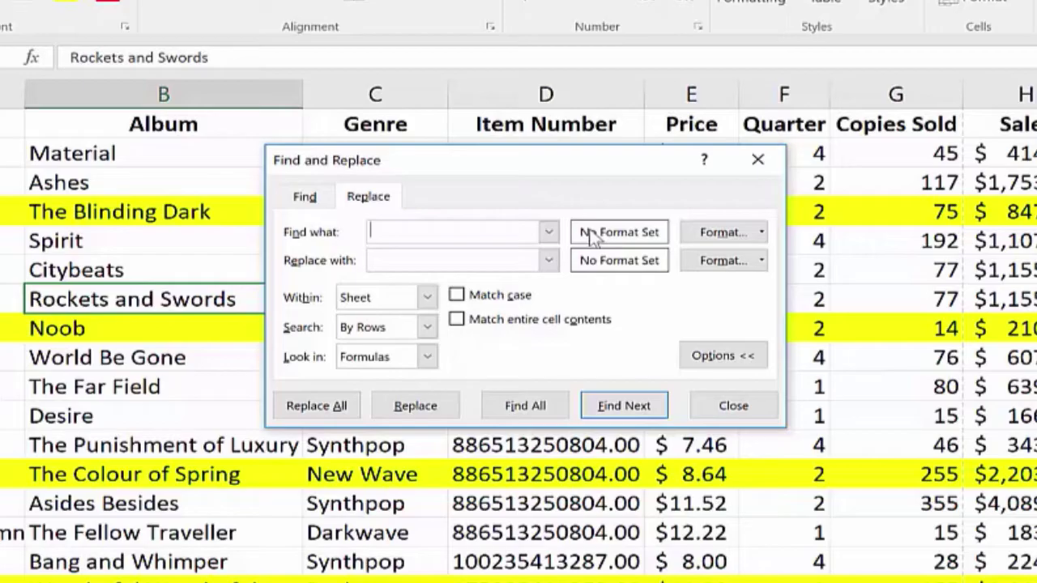
Step: Replace every "Devision" in the sheet with "De/Vision" and close Find and Replace
text(n)
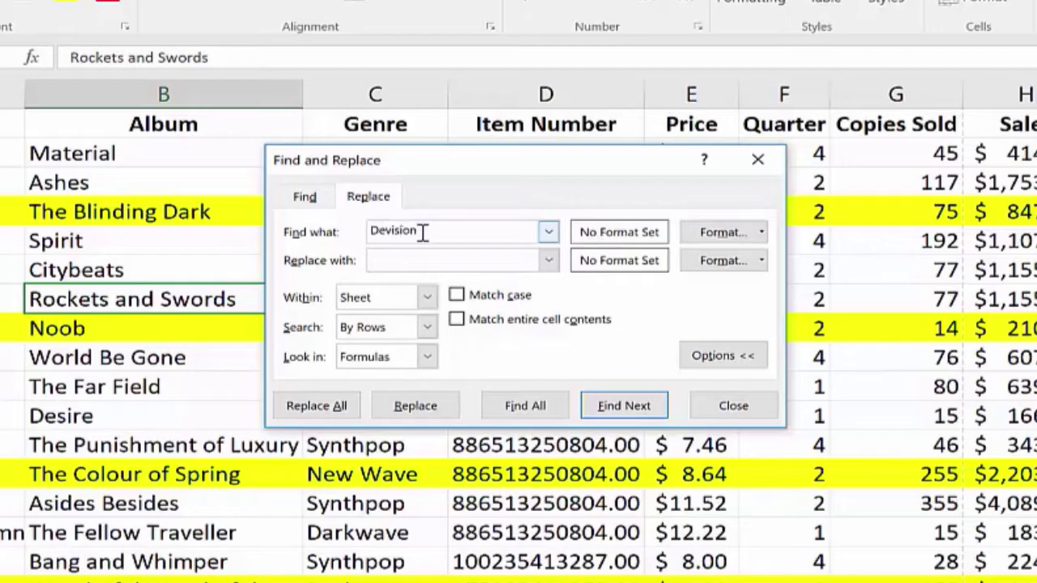
click(426, 262)
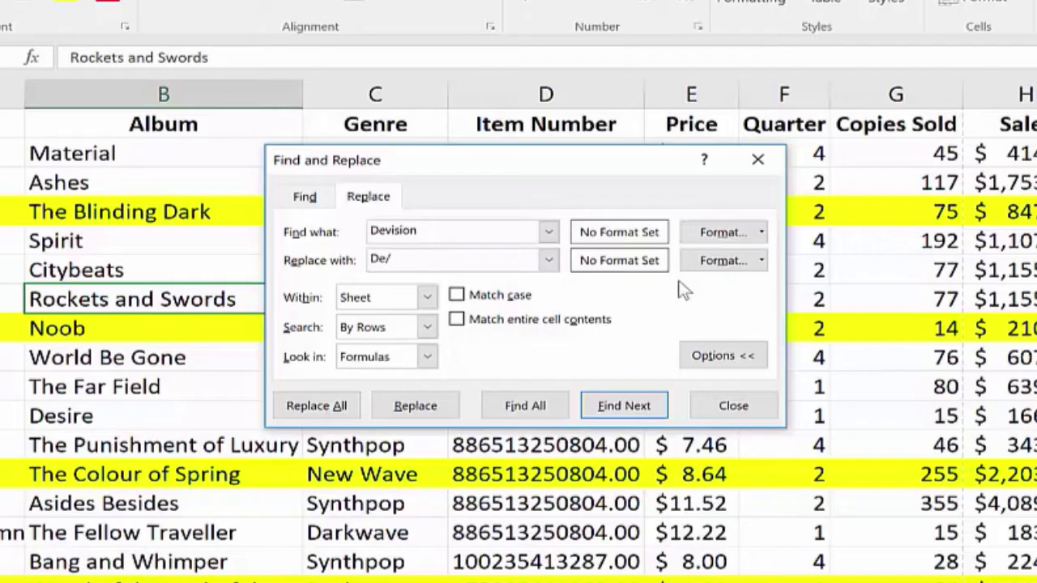
text(De/Vision)
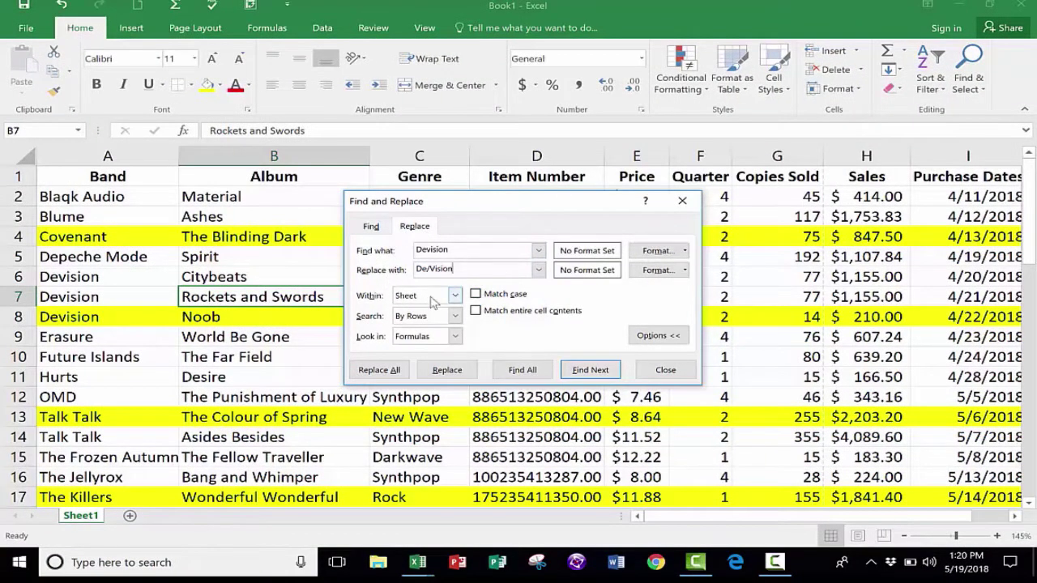
click(379, 370)
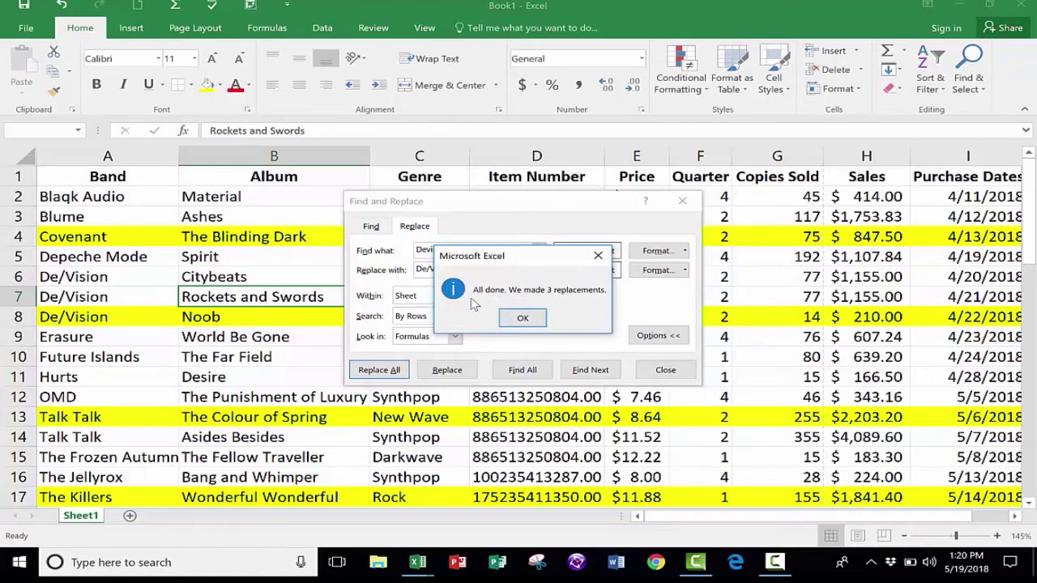
click(523, 321)
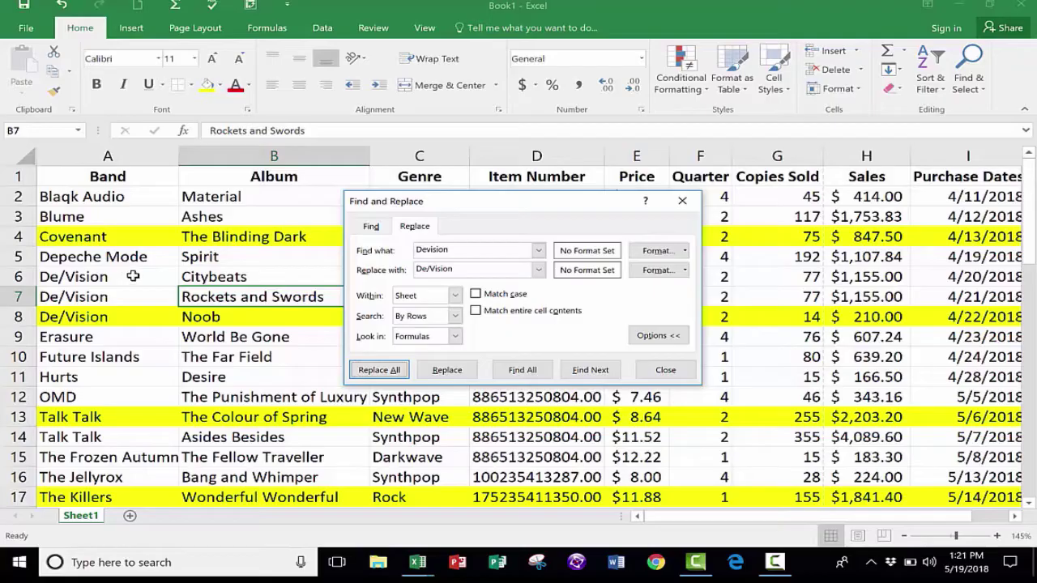
click(666, 370)
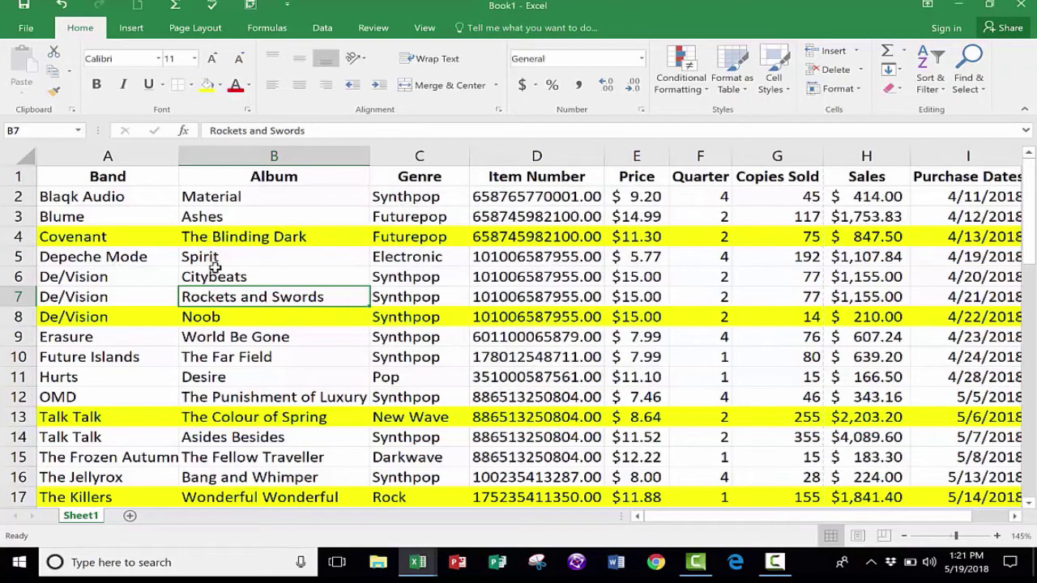
click(282, 272)
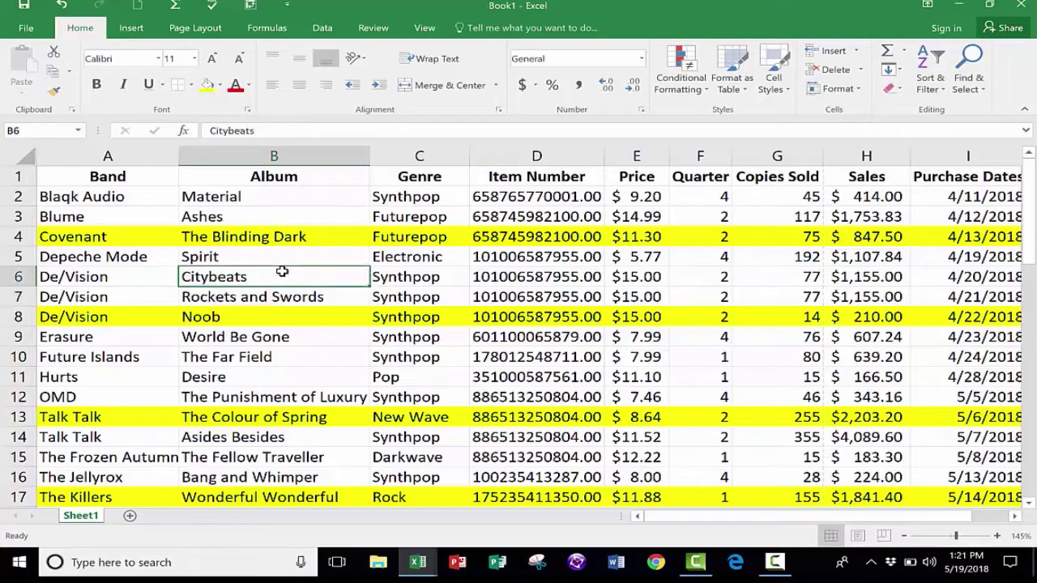
click(124, 272)
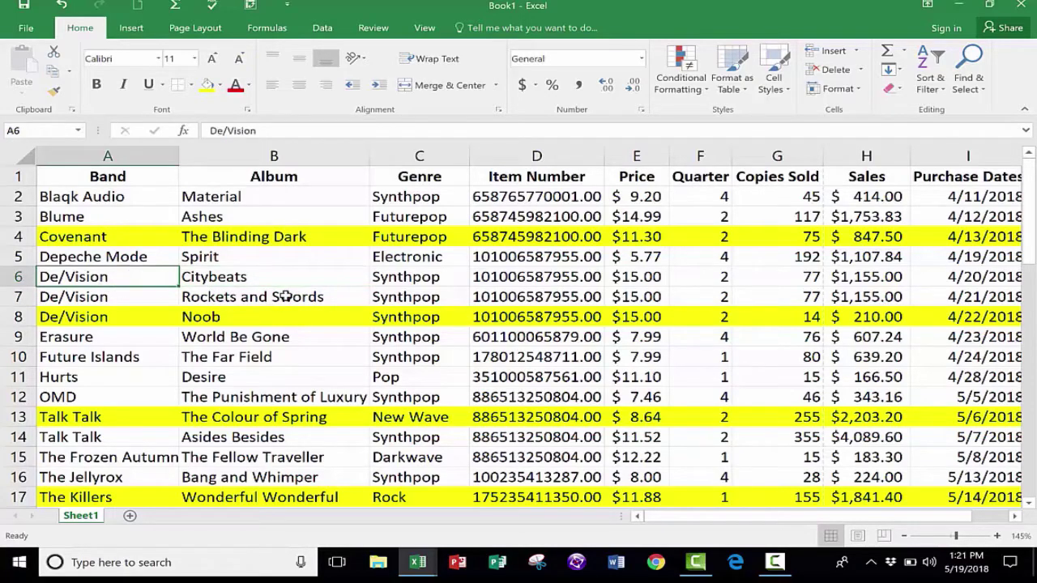
click(534, 280)
click(644, 375)
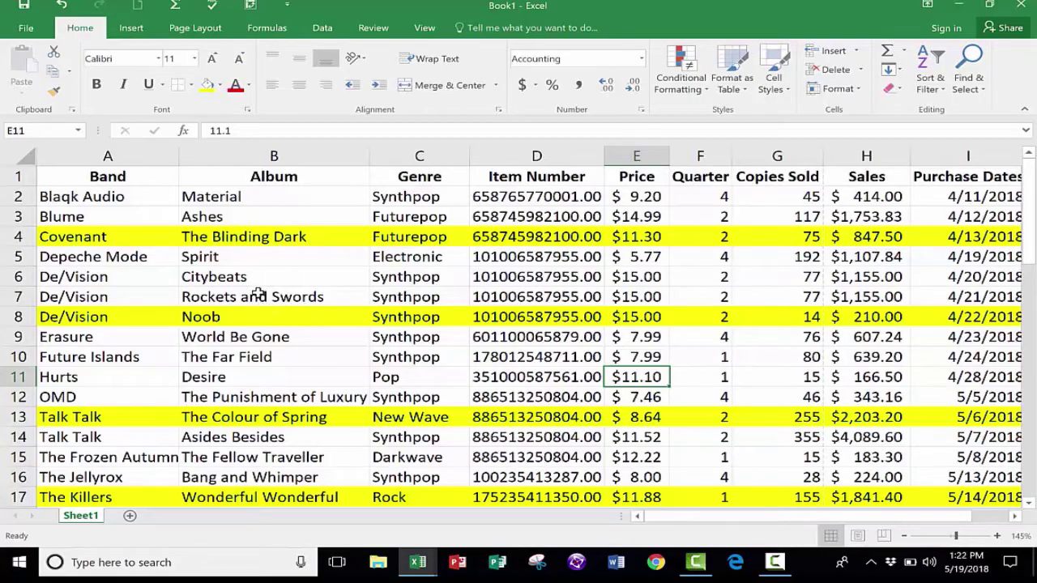
click(972, 78)
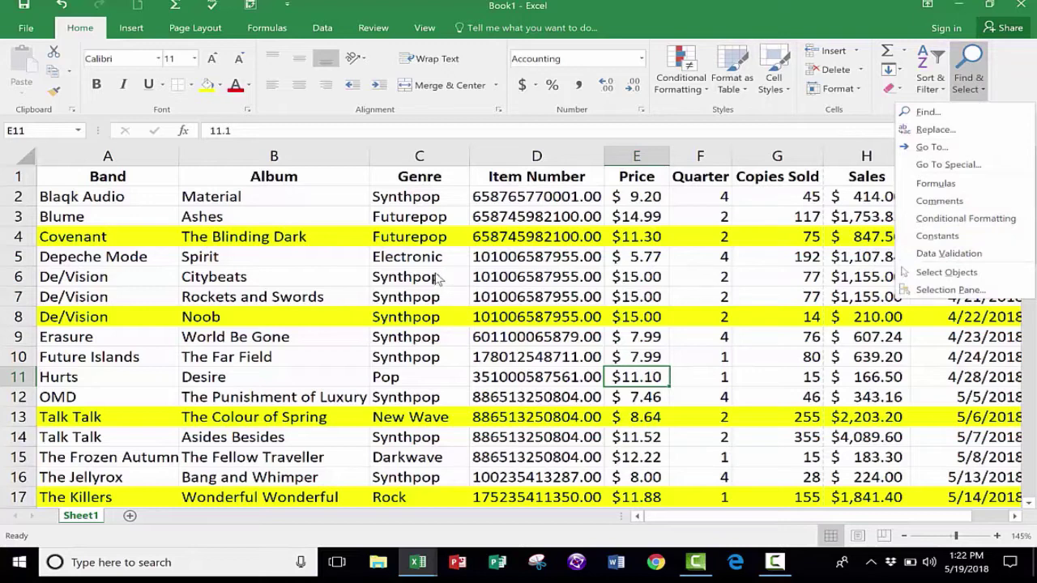
click(437, 277)
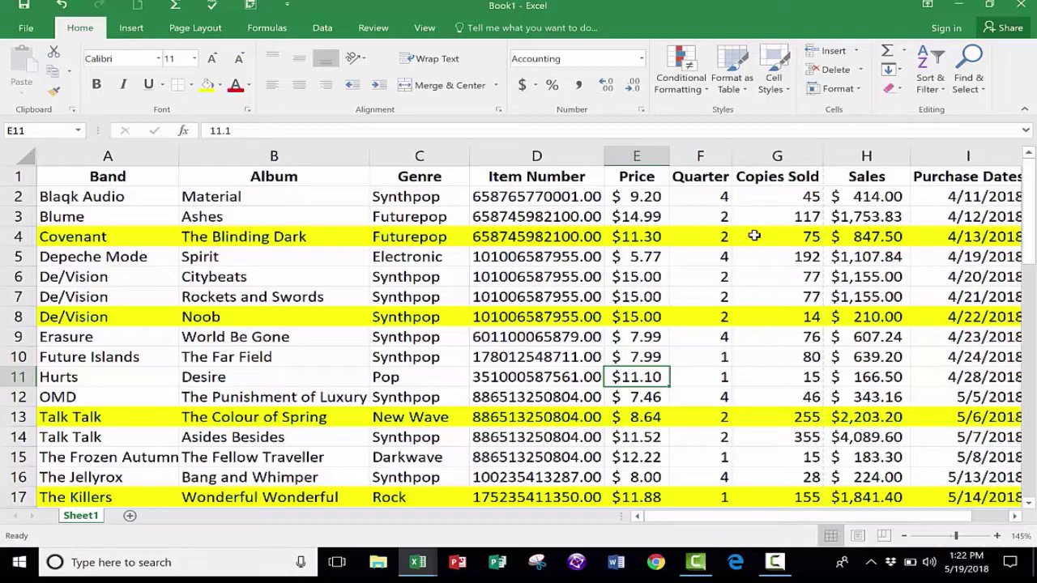
scroll(416, 219, down, 4)
scroll(435, 295, up, 4)
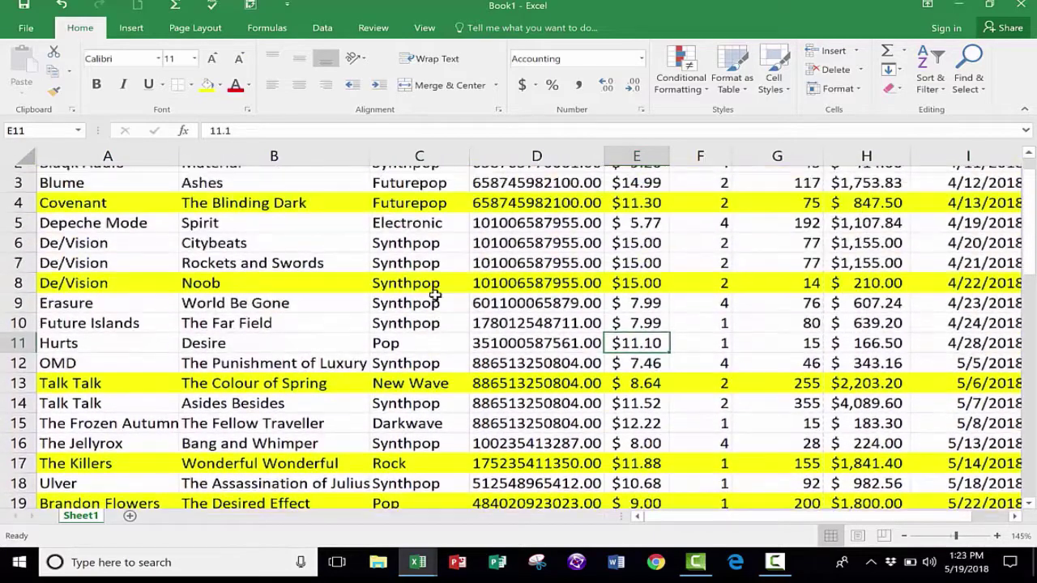
scroll(435, 295, up, 1)
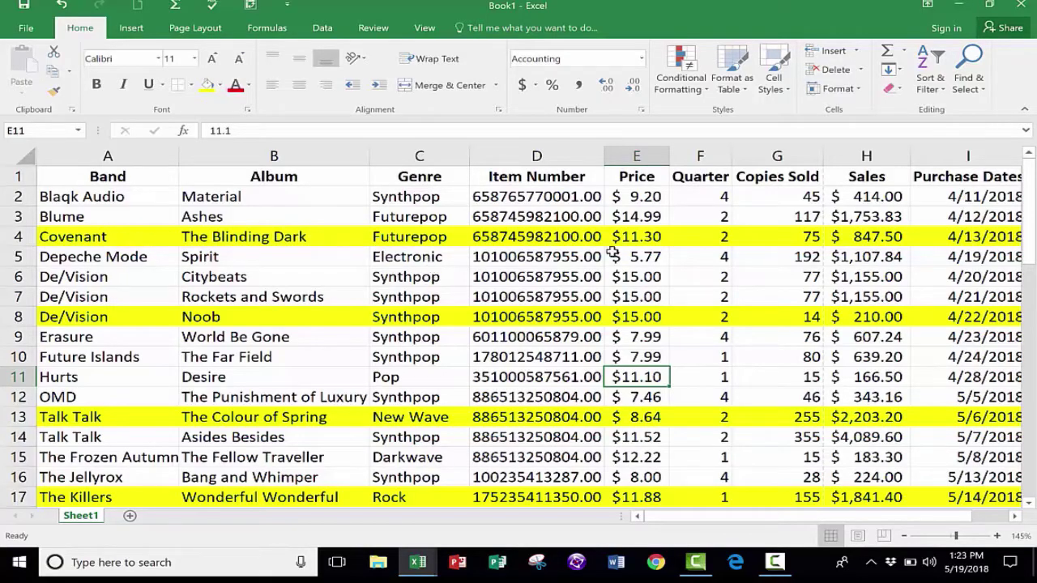
click(16, 236)
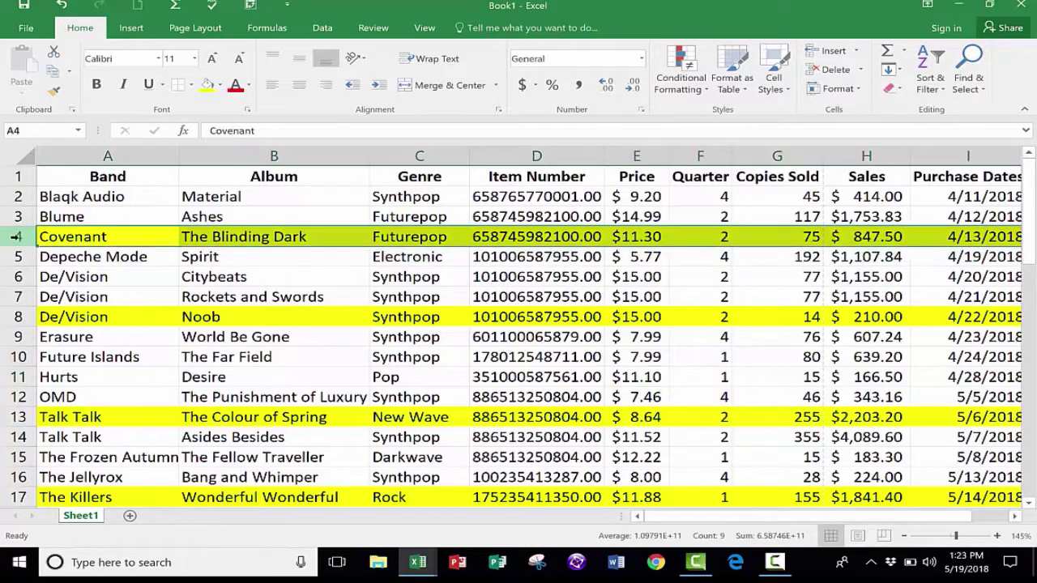
click(219, 85)
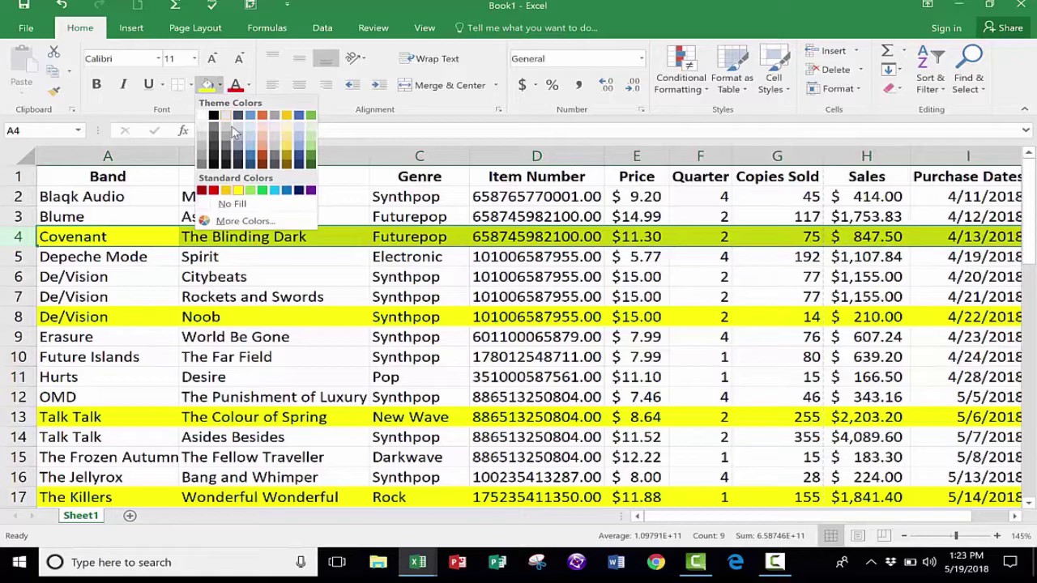
click(250, 190)
scroll(173, 285, down, 3)
scroll(198, 290, up, 3)
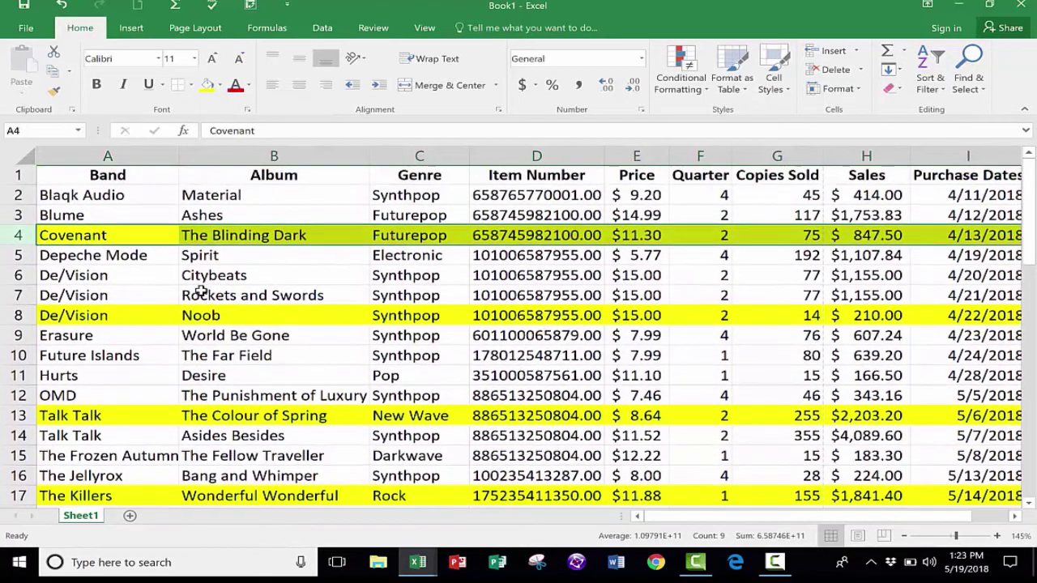
click(343, 196)
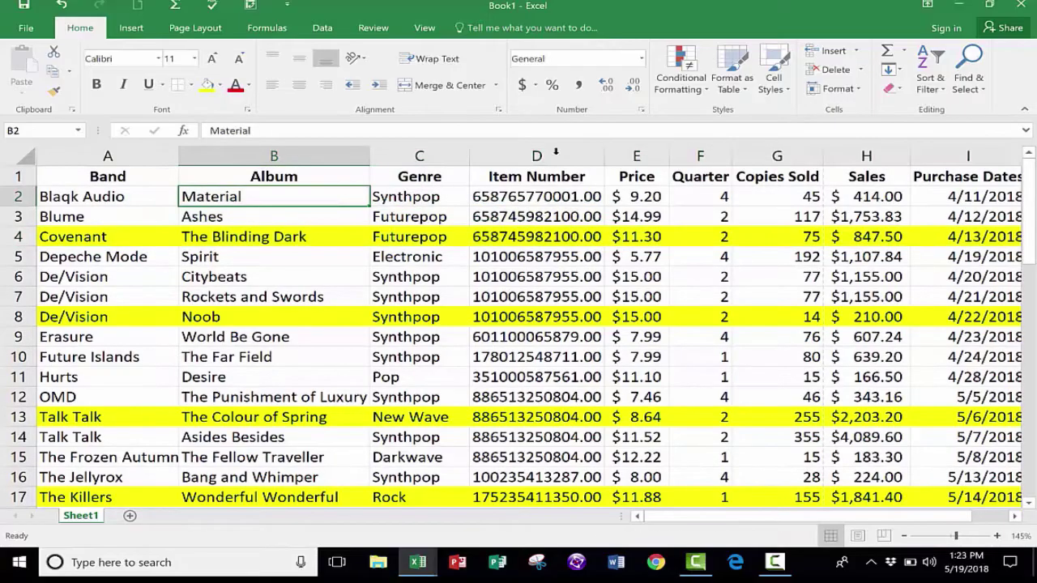
Step: Reopen Find and Replace in replace mode and clear both the search text and the replacement text
click(966, 64)
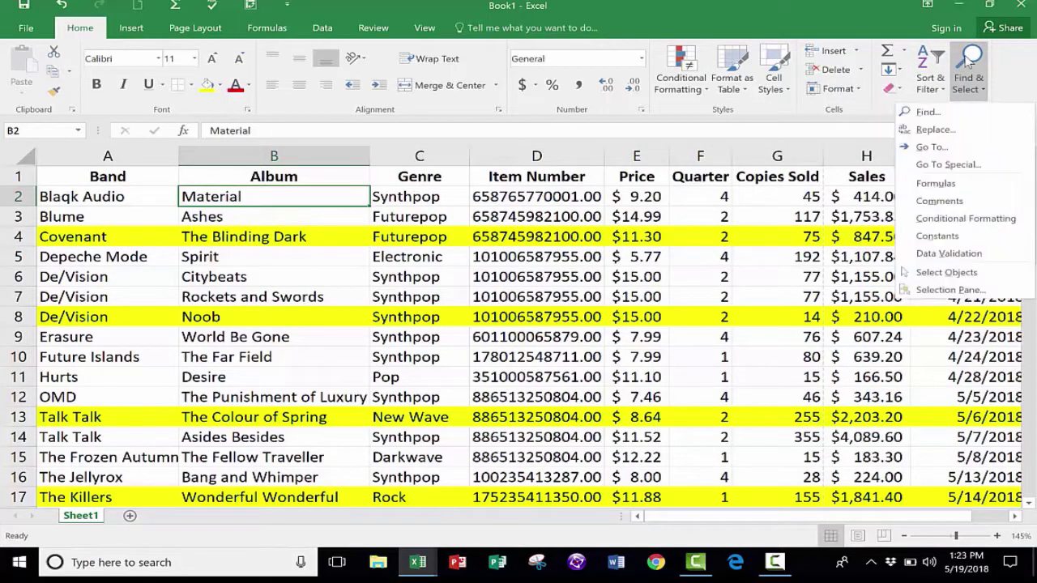
click(933, 130)
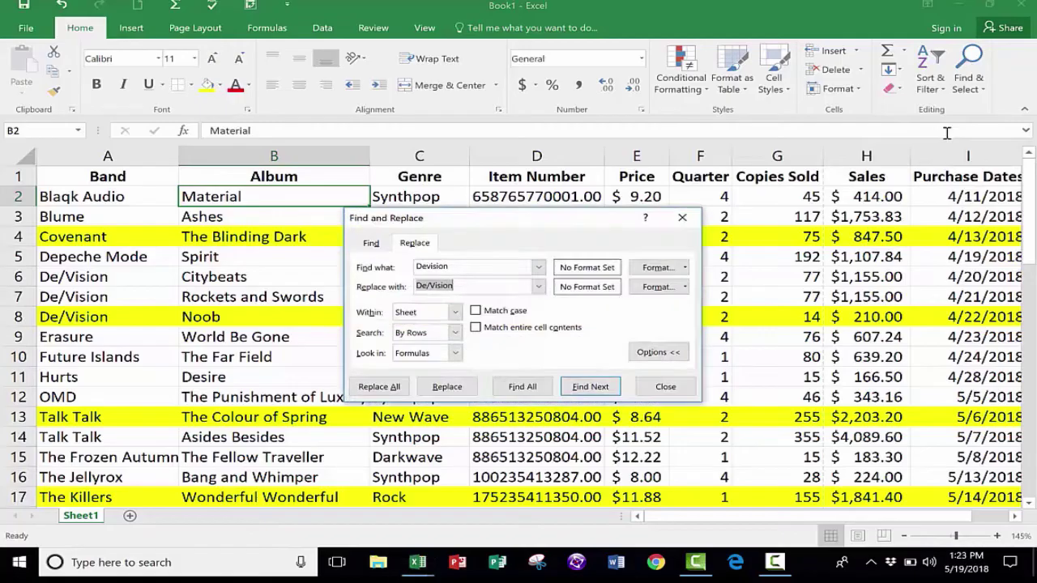
double_click(437, 266)
key(Delete)
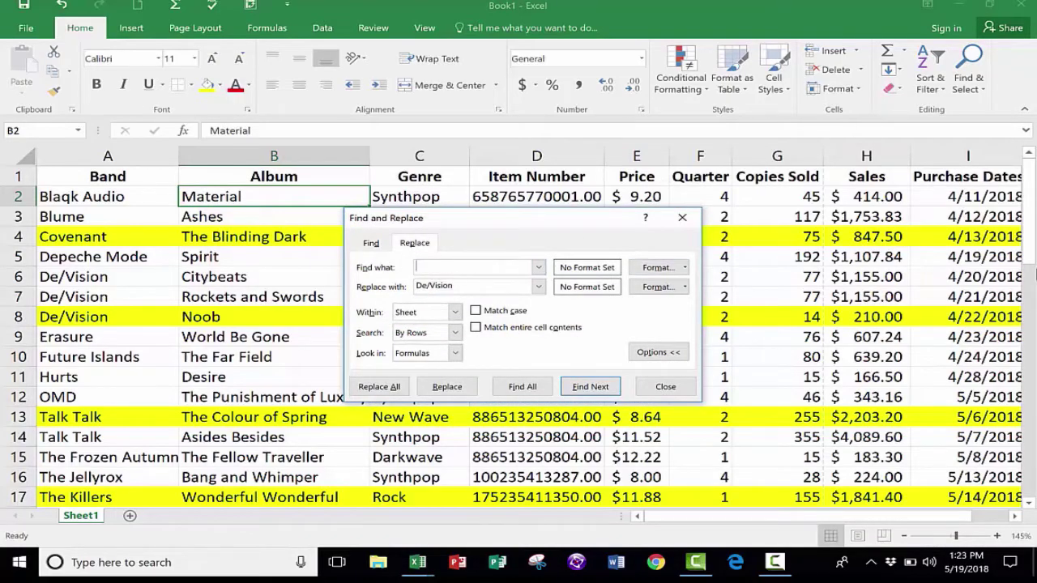
key(Tab)
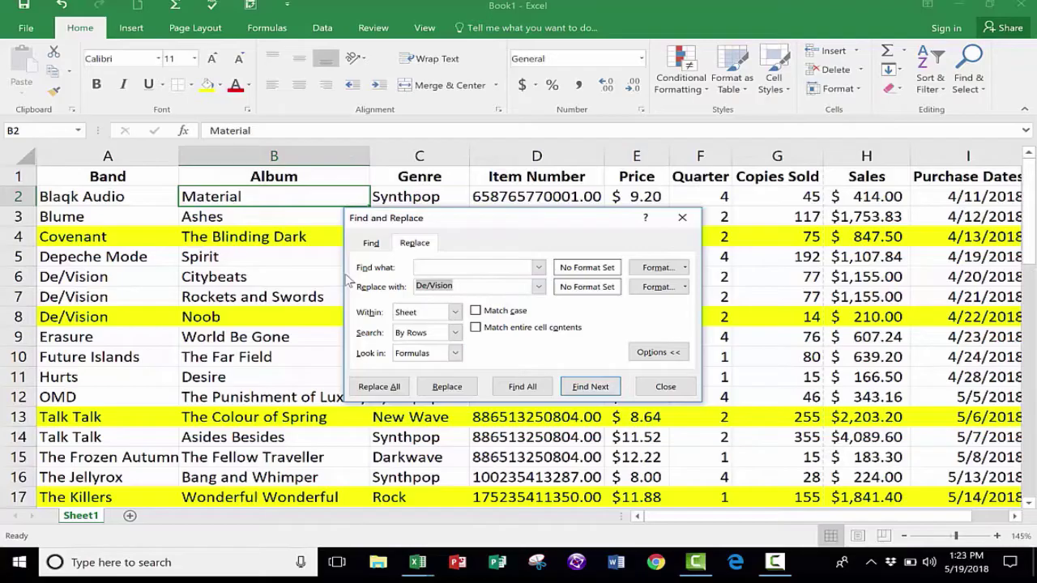
key(Delete)
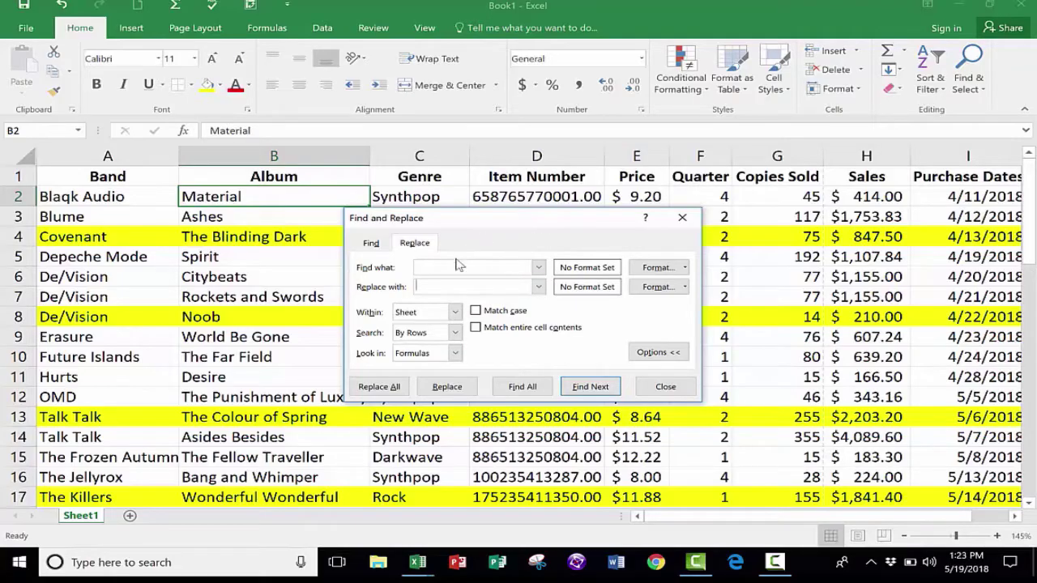
click(453, 286)
click(469, 287)
Step: Set the format to find to a yellow cell fill
click(685, 268)
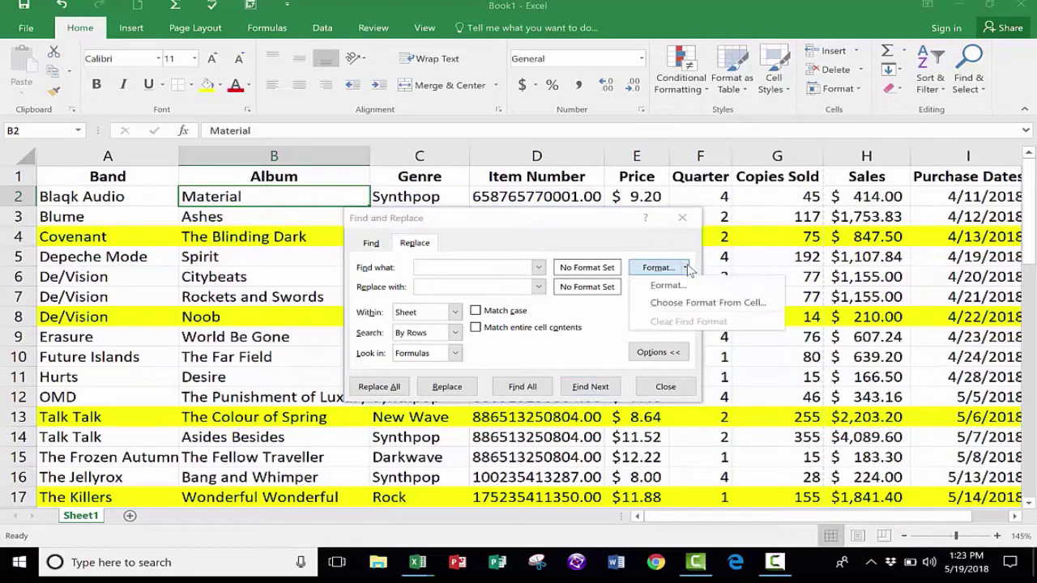
click(683, 288)
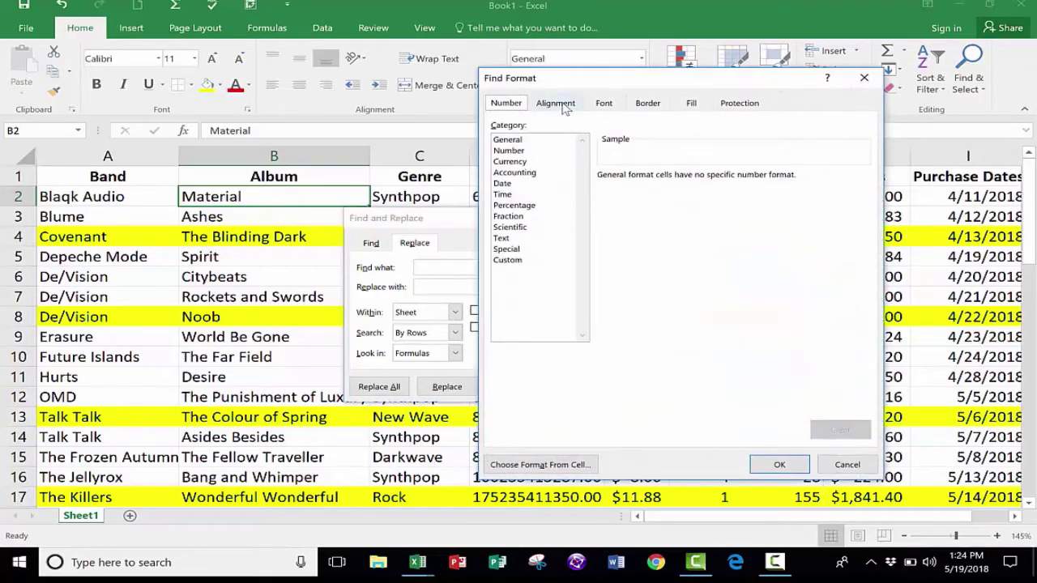
click(559, 103)
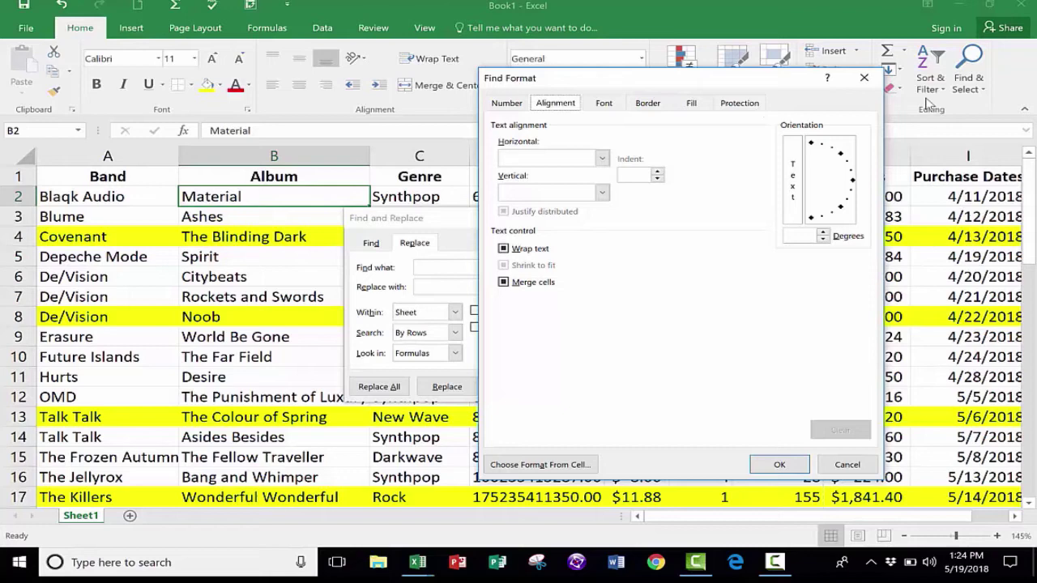
click(688, 105)
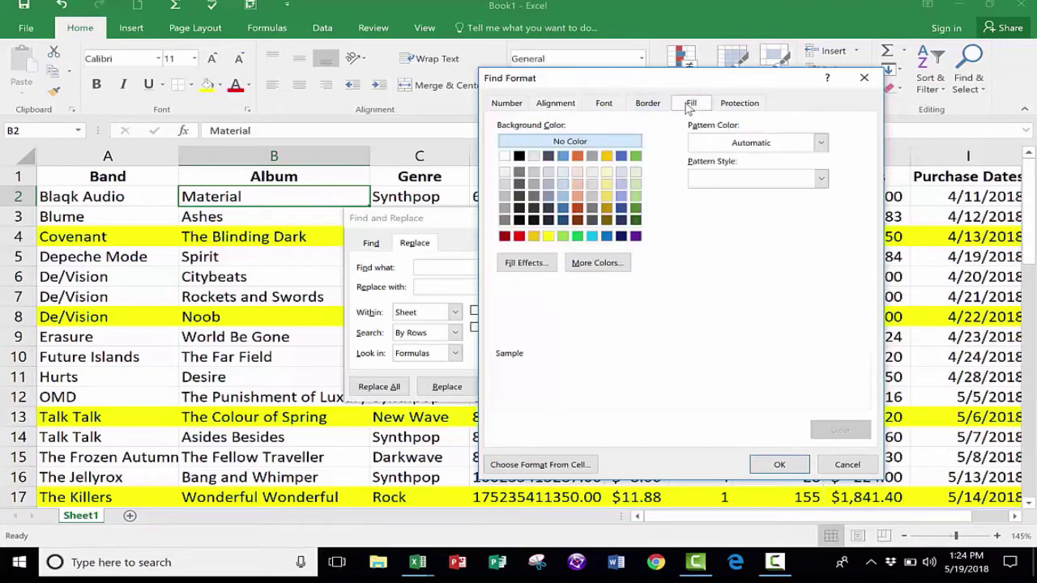
click(548, 236)
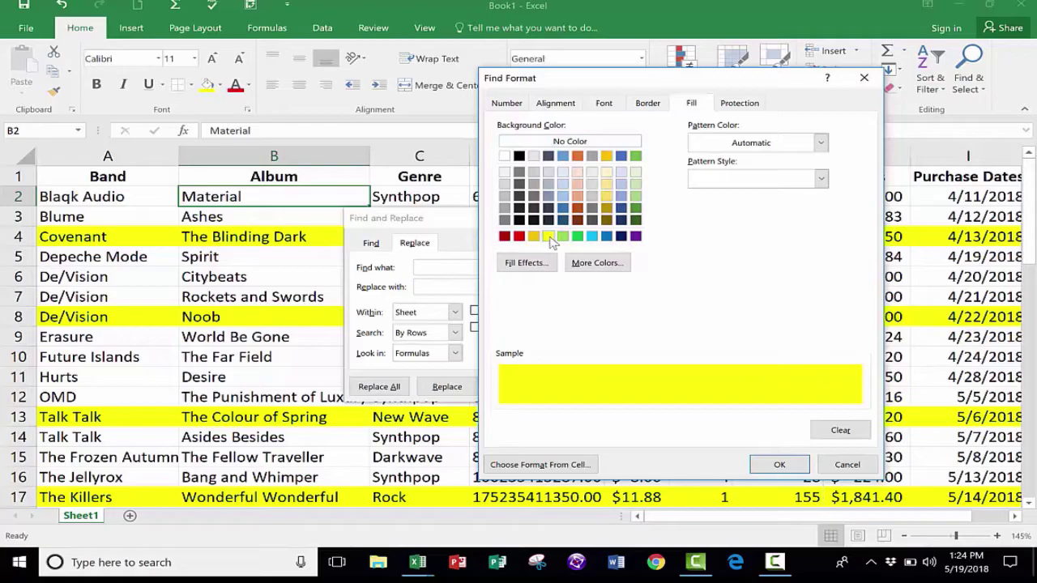
click(778, 464)
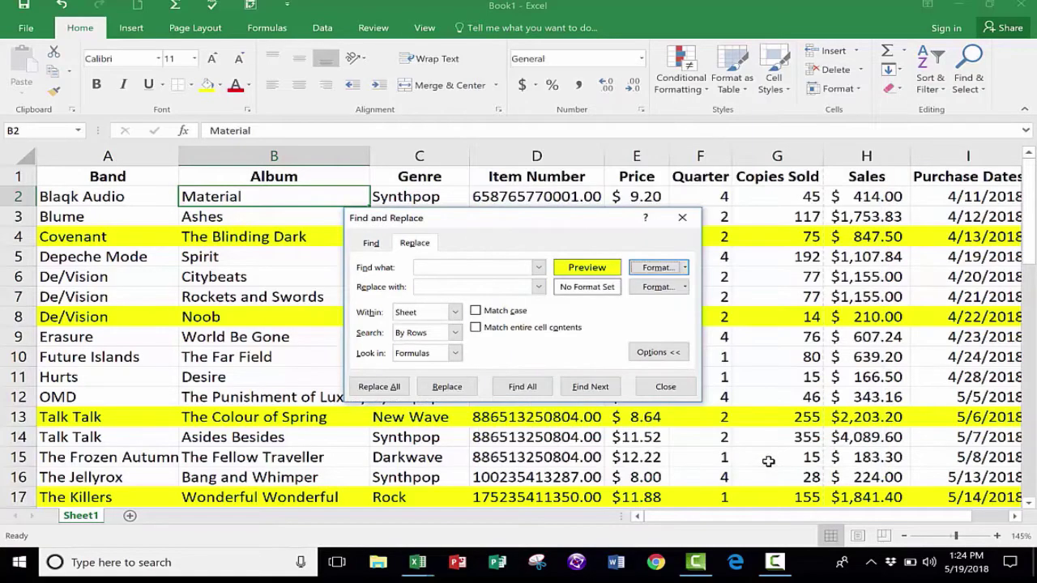
Step: Set the replacement format to a fill of No Color
click(684, 288)
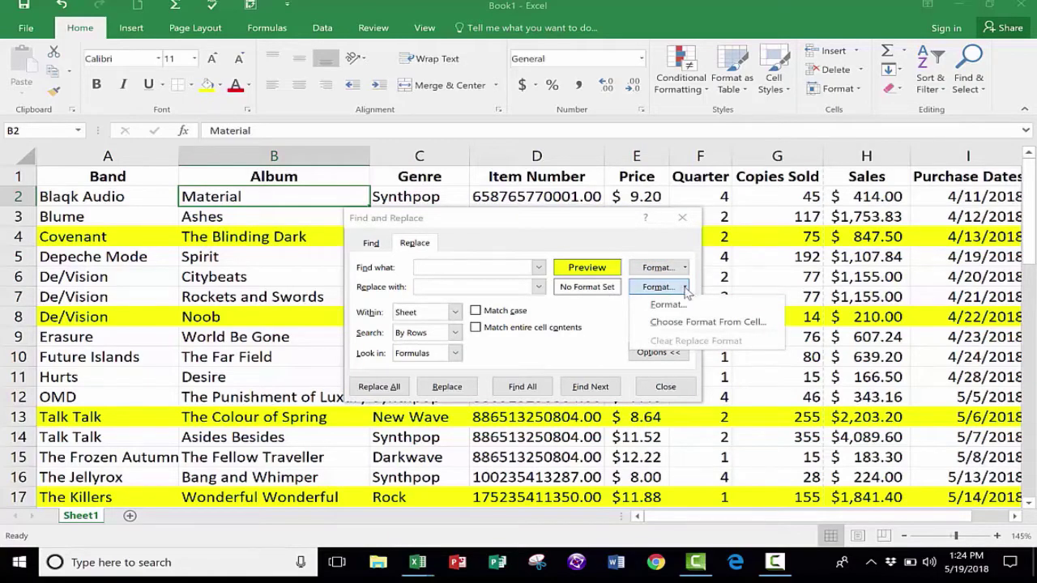
click(669, 305)
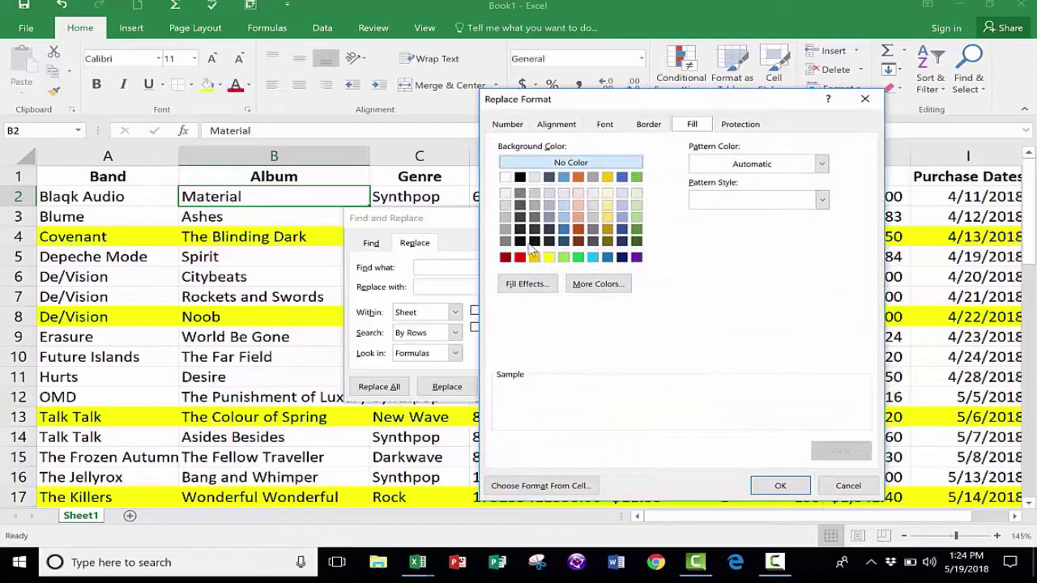
click(572, 164)
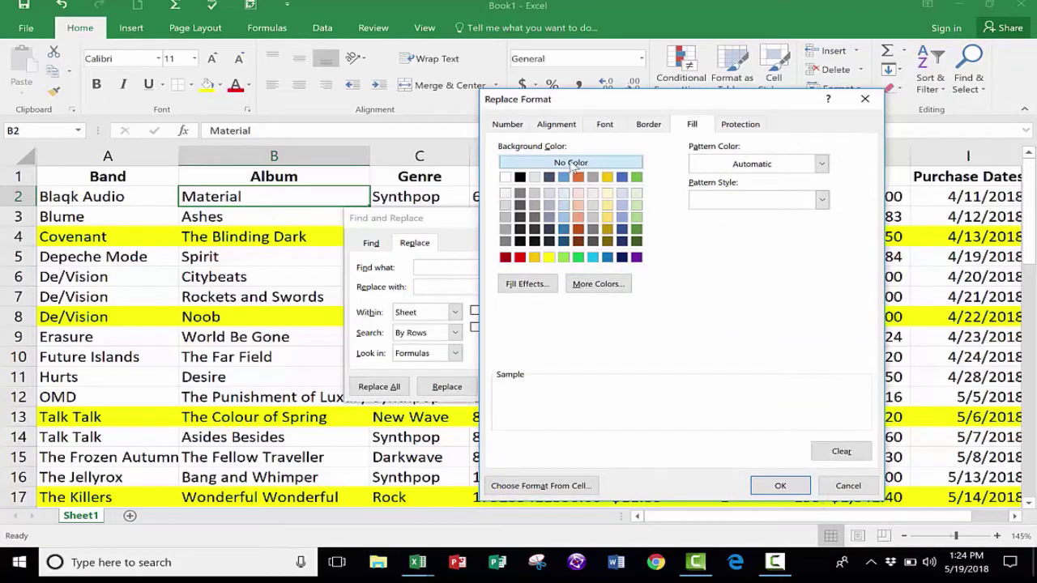
click(780, 486)
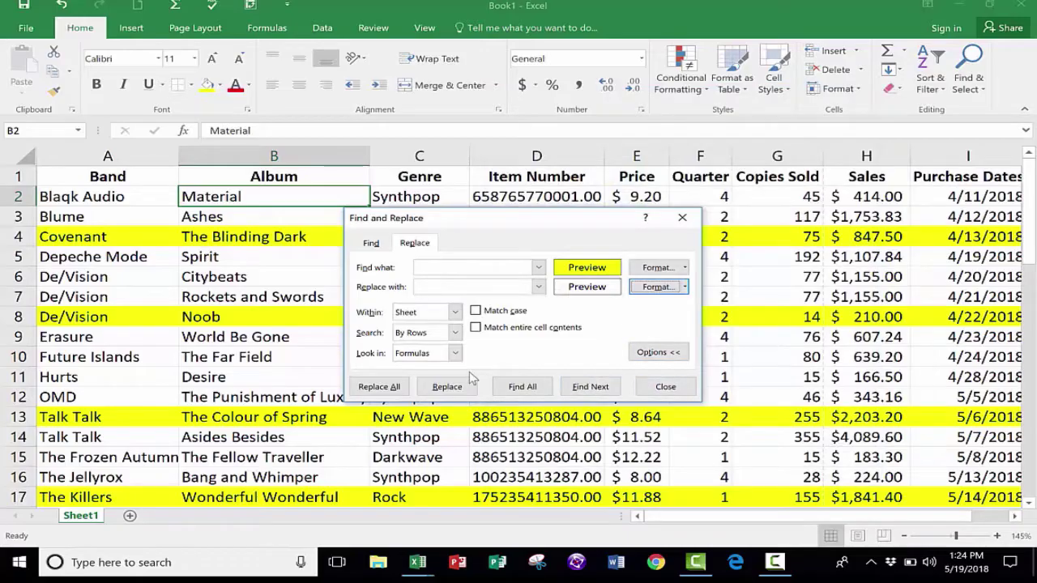
Step: Replace the yellow fill with no fill throughout the sheet and close Find and Replace
click(394, 388)
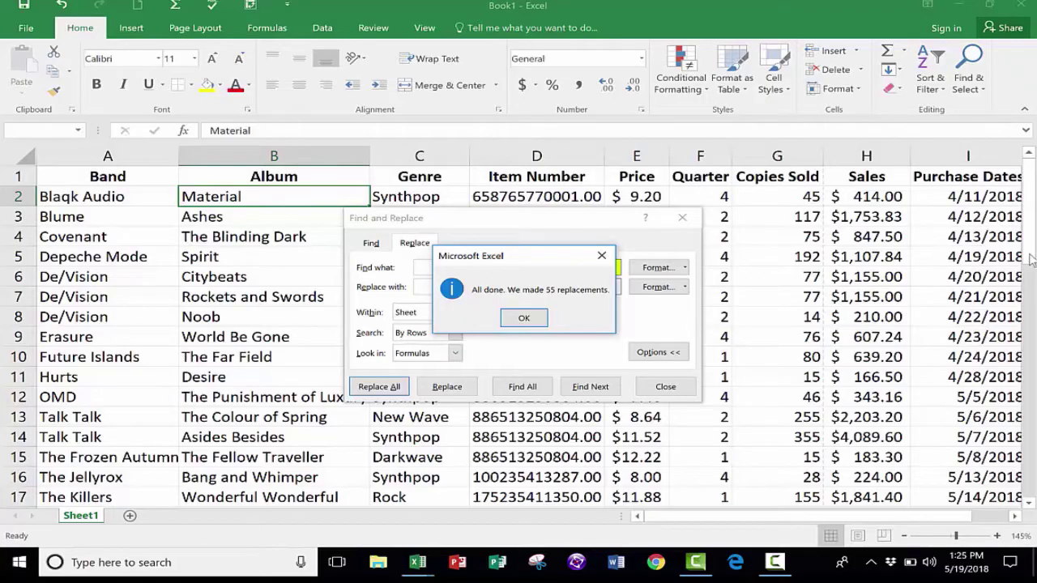
click(524, 318)
click(664, 386)
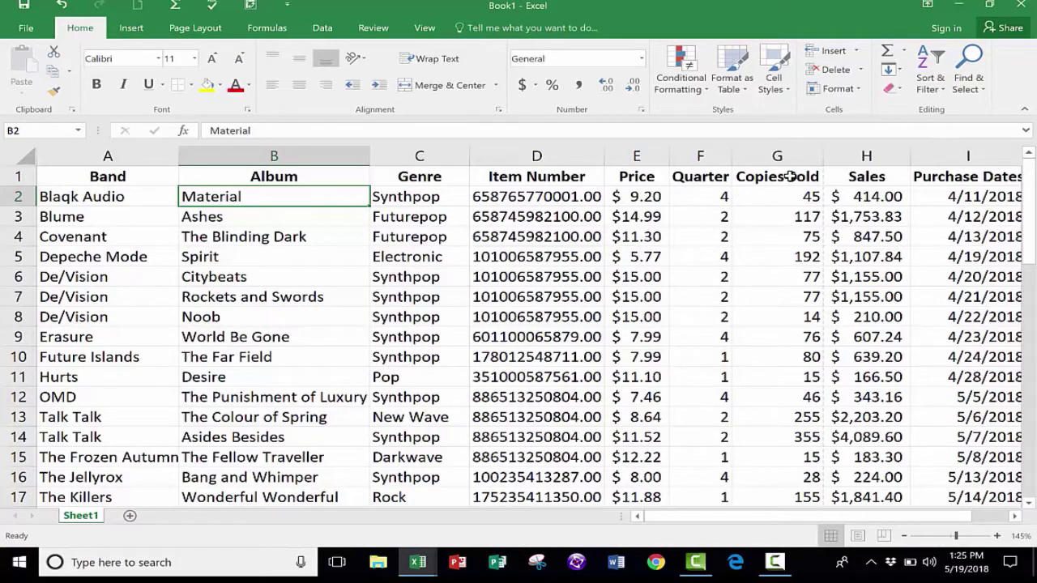
click(966, 88)
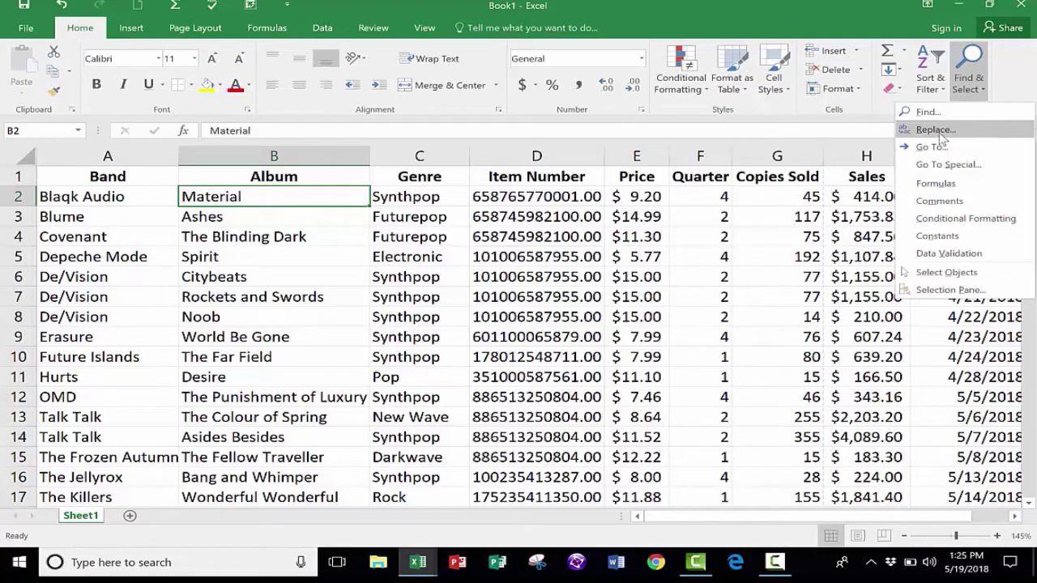
click(935, 131)
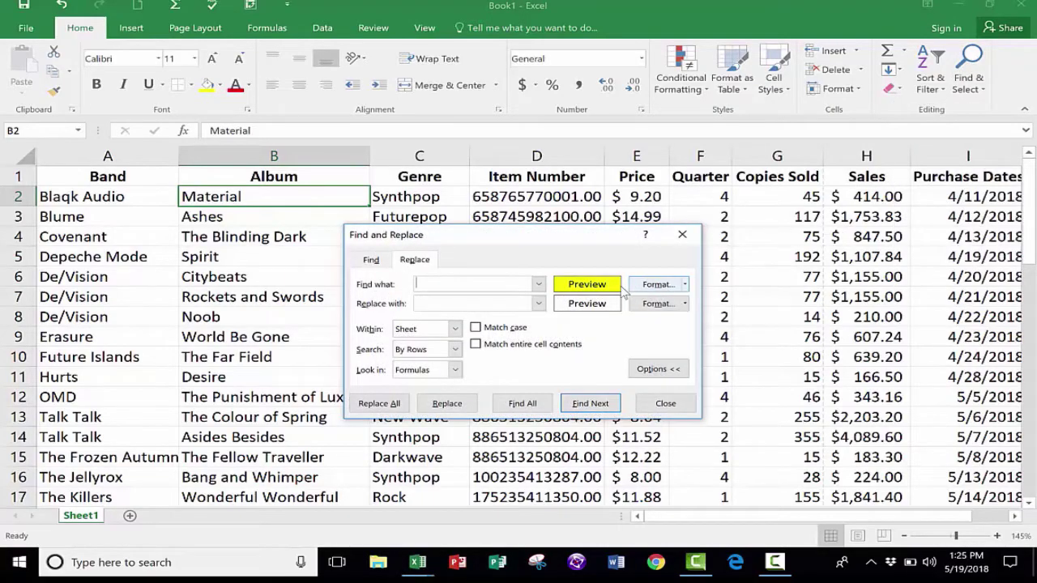
click(683, 283)
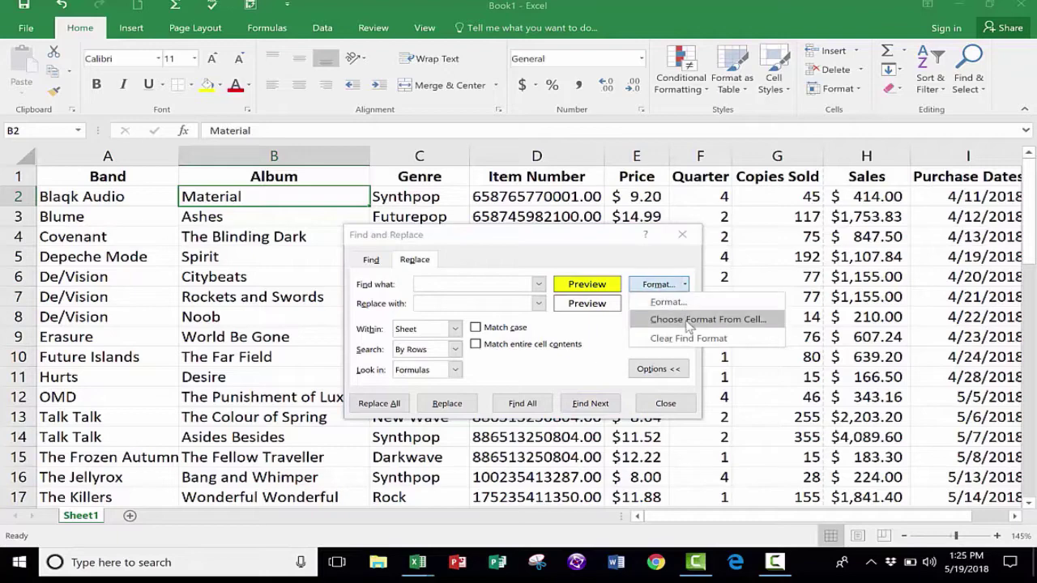
click(668, 303)
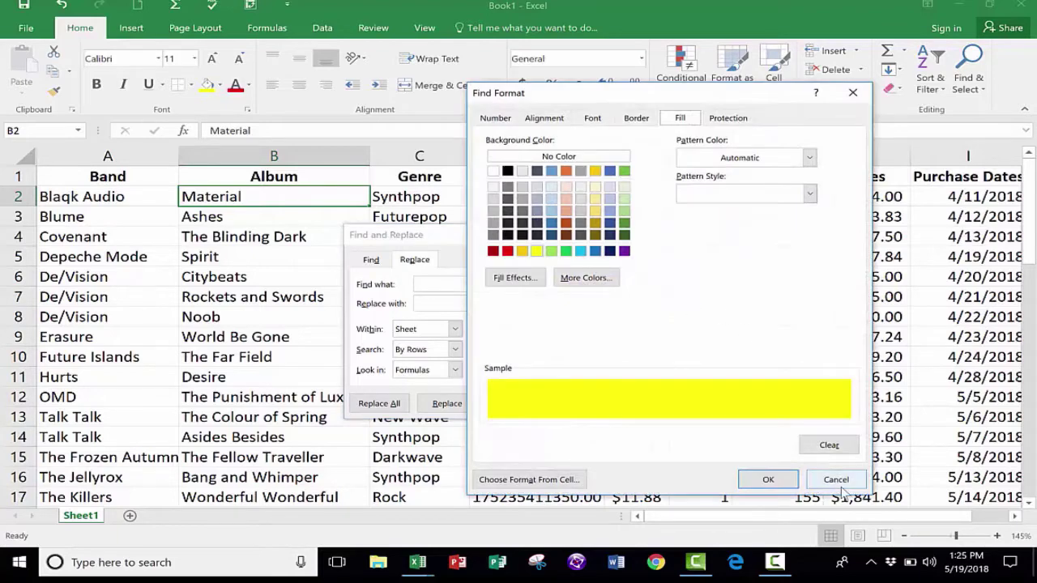
click(835, 480)
click(666, 403)
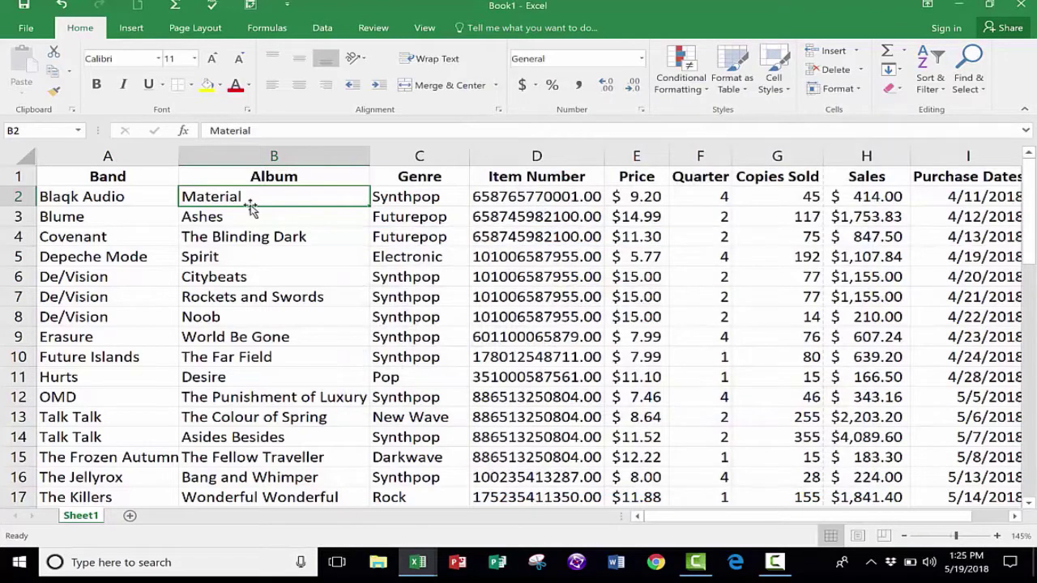
Step: Select all the data rows of the sheet, from the header row down through row 20
drag(104, 152, 629, 175)
click(799, 470)
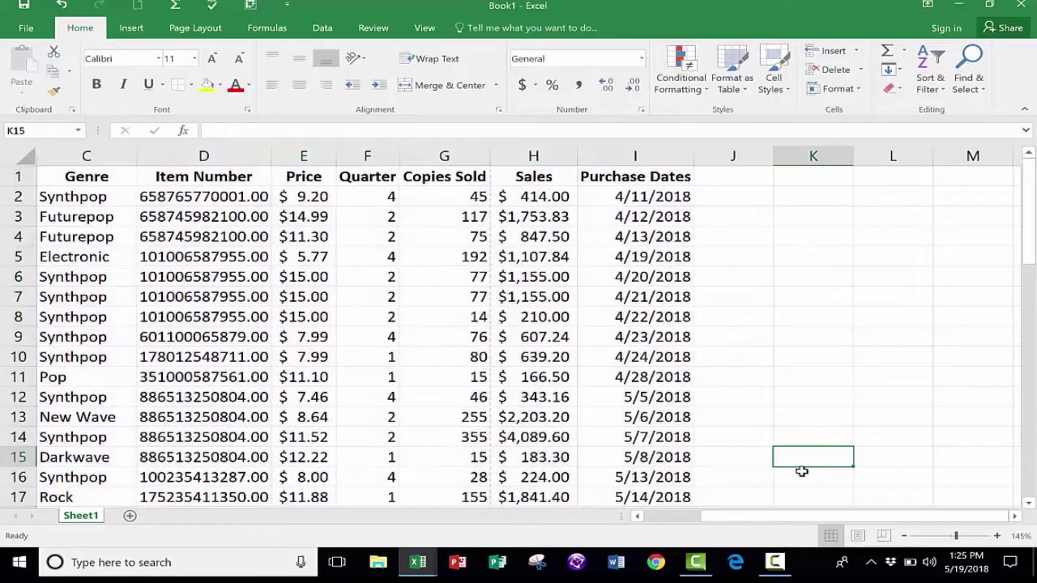
scroll(798, 470, left, 2)
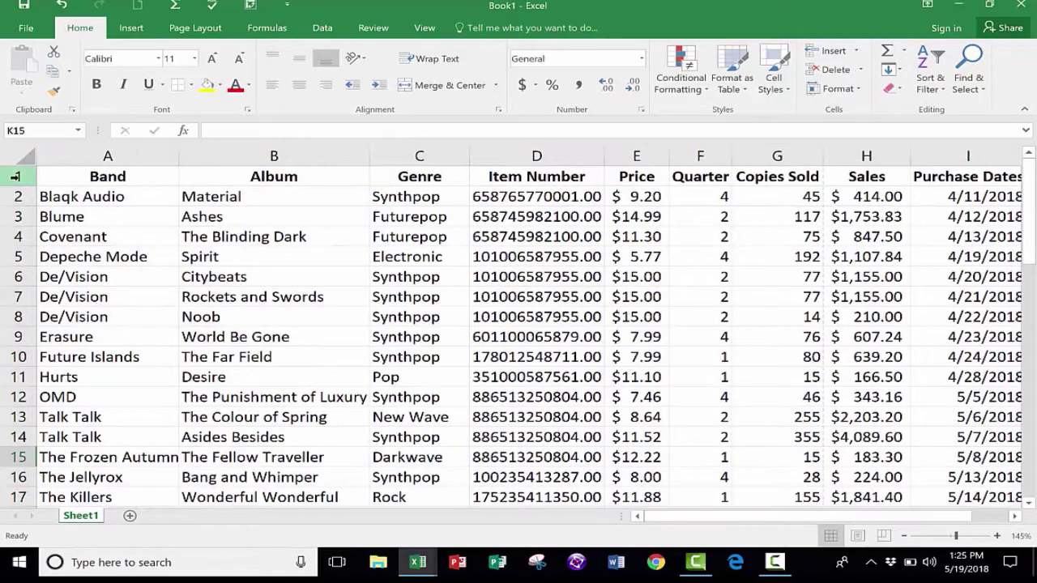
drag(17, 177, 16, 477)
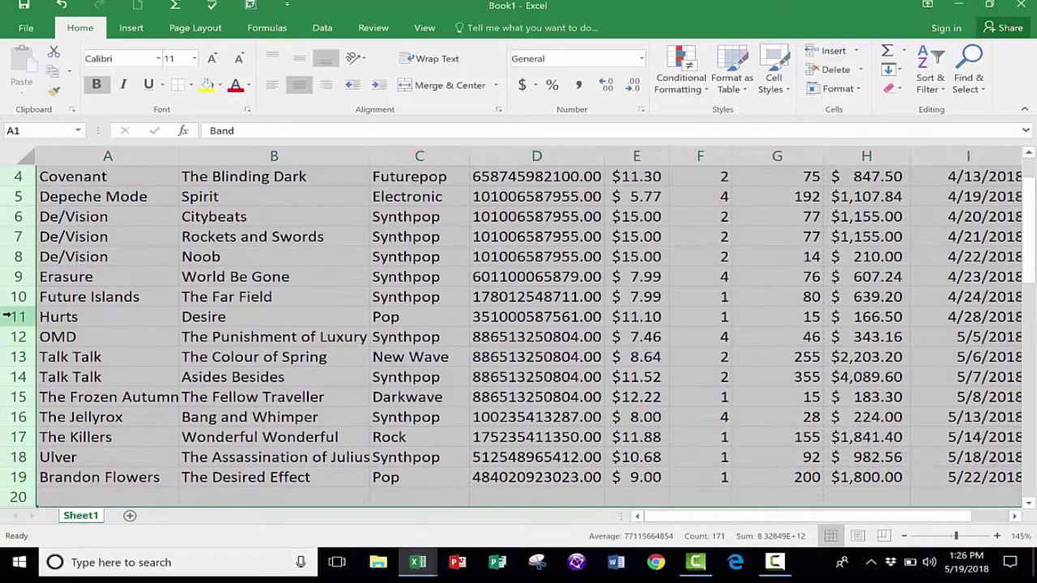
Step: Try to take the format to find from a cell in the sheet using Choose Format From Cell
click(947, 81)
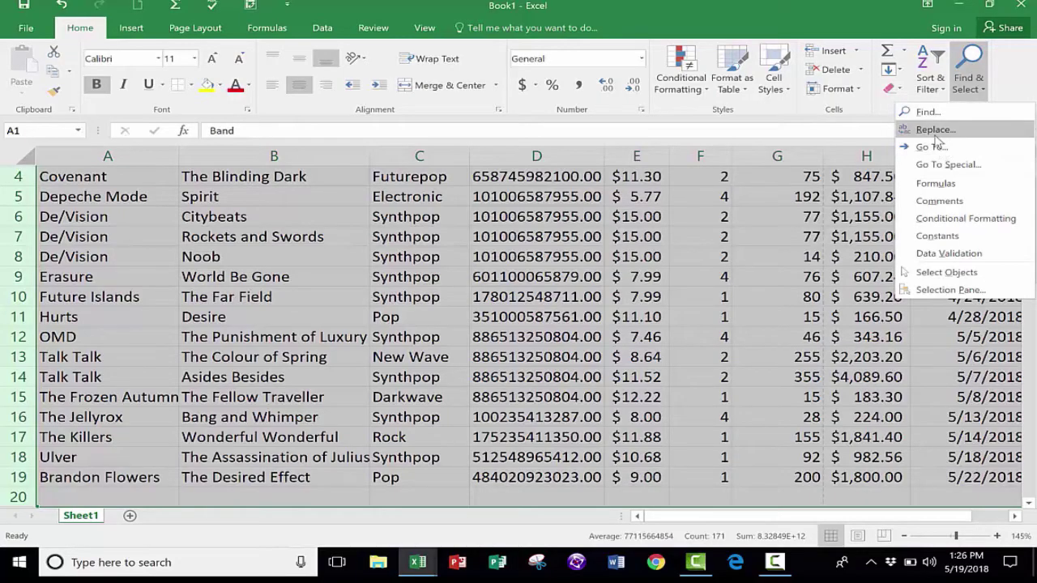
click(933, 129)
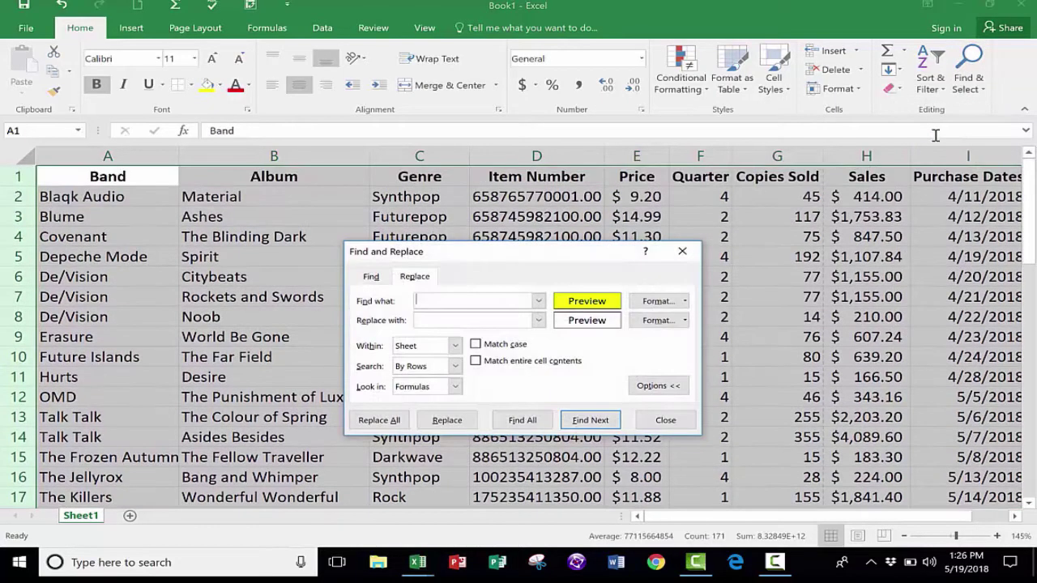
click(684, 301)
click(695, 335)
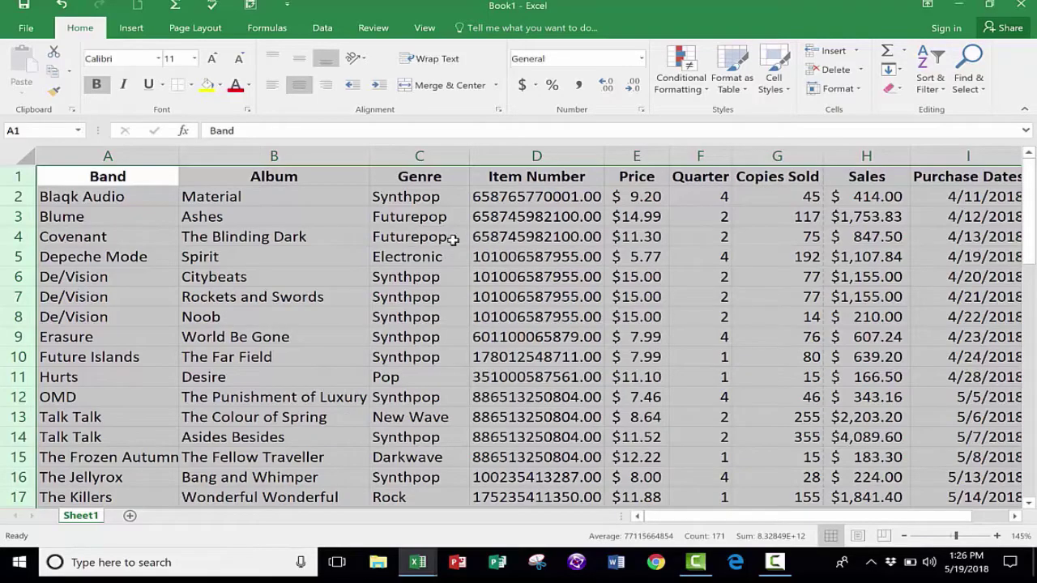
click(328, 200)
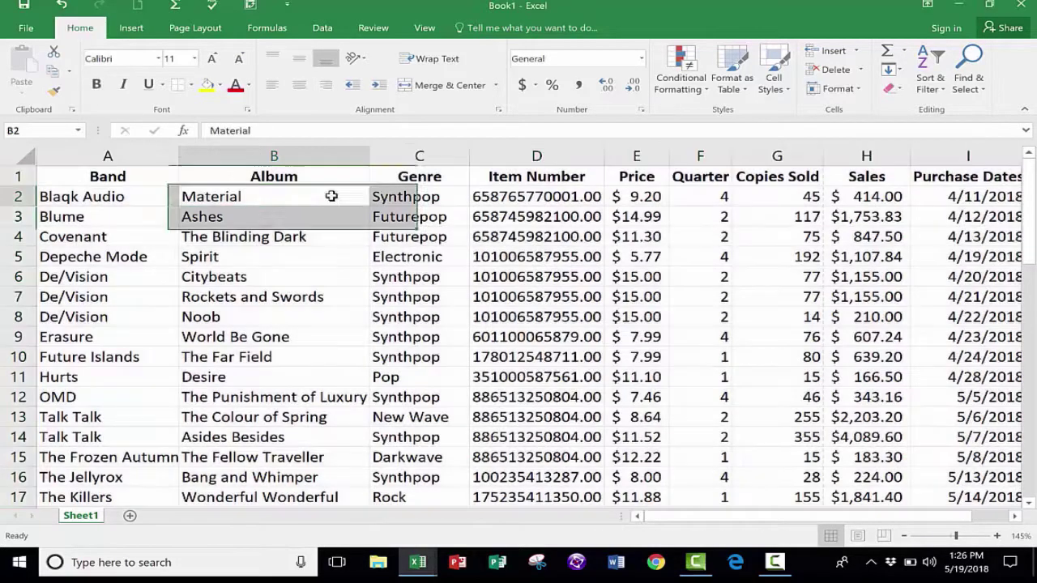
click(407, 258)
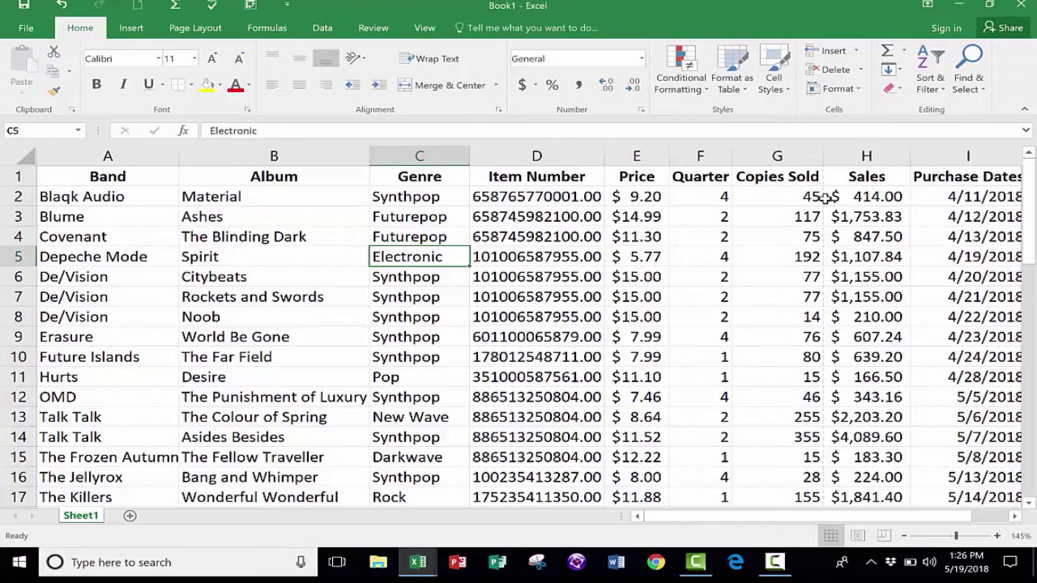
Step: Reopen Find and Replace in replace mode
click(969, 83)
click(970, 129)
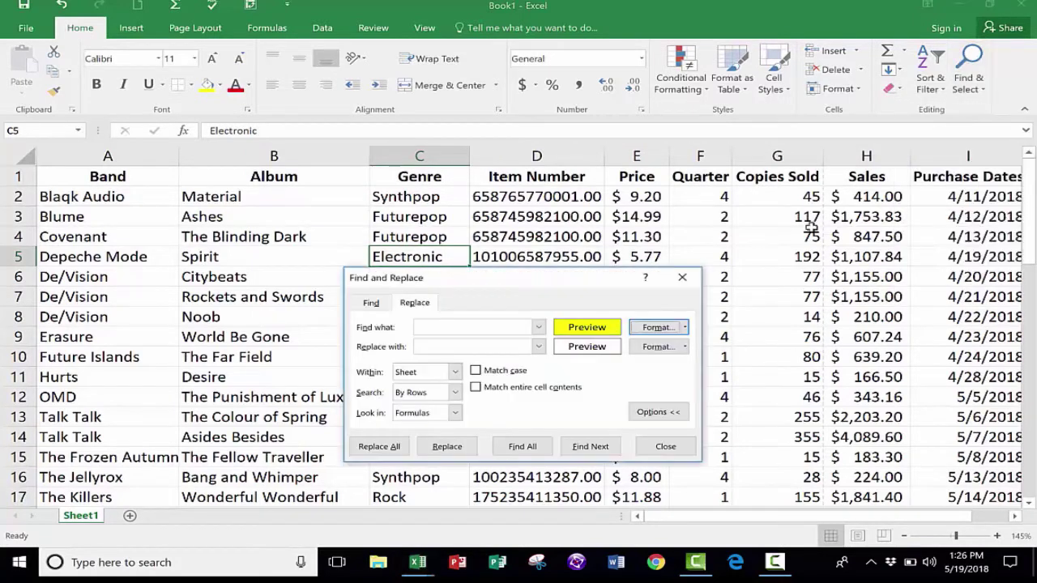
click(684, 327)
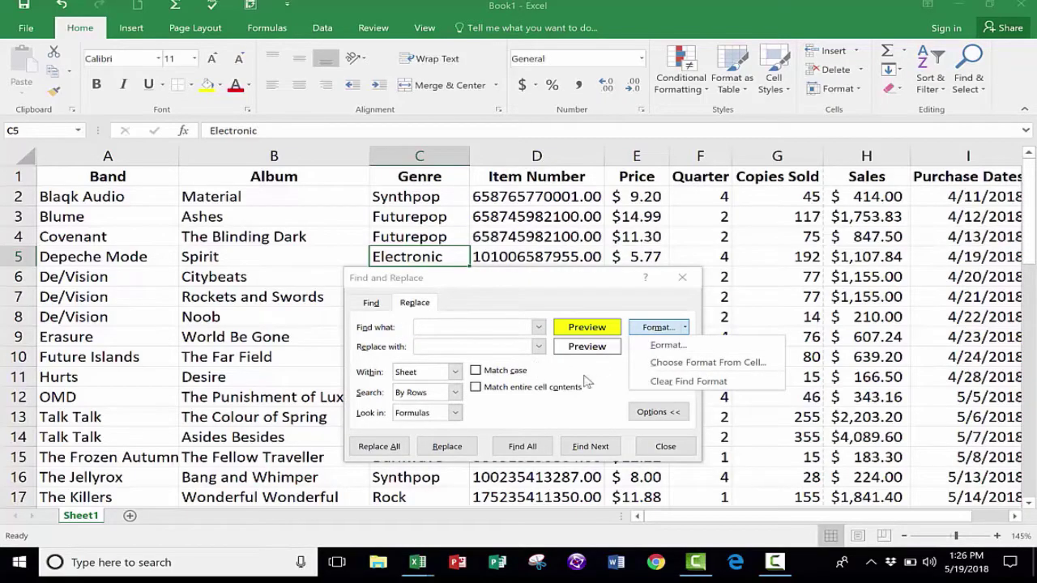
click(628, 372)
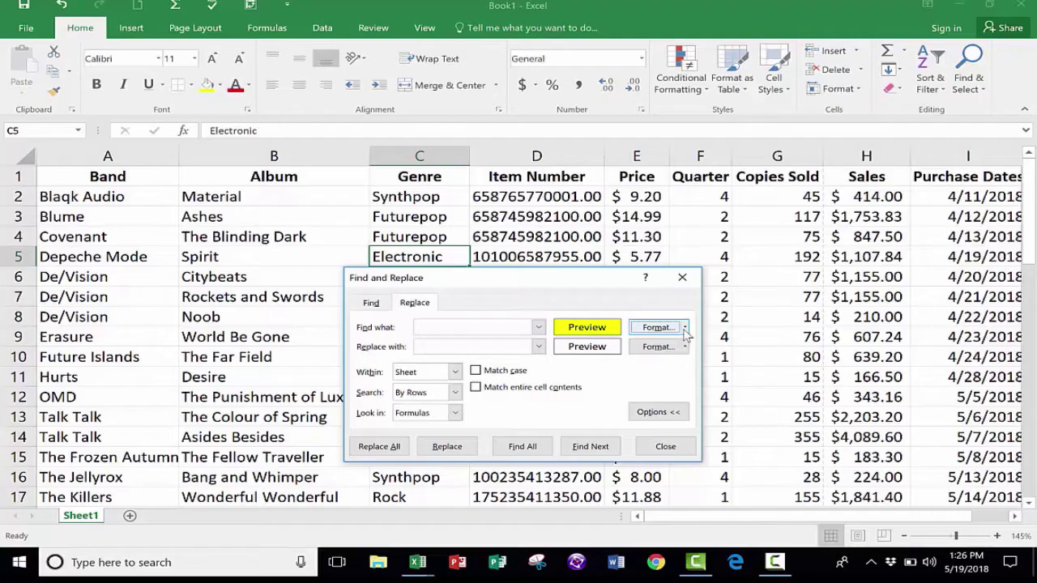
click(685, 328)
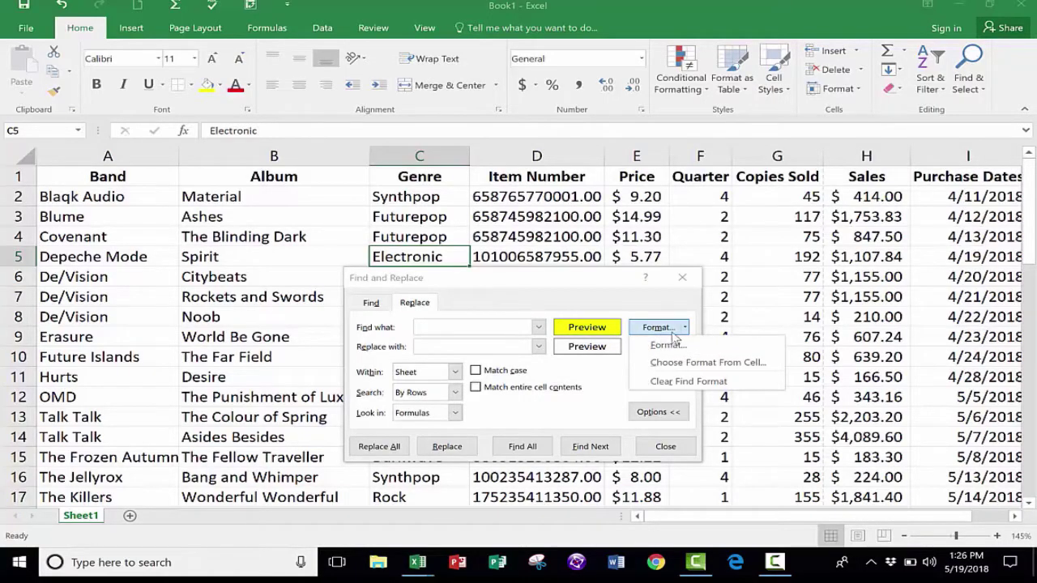
click(668, 345)
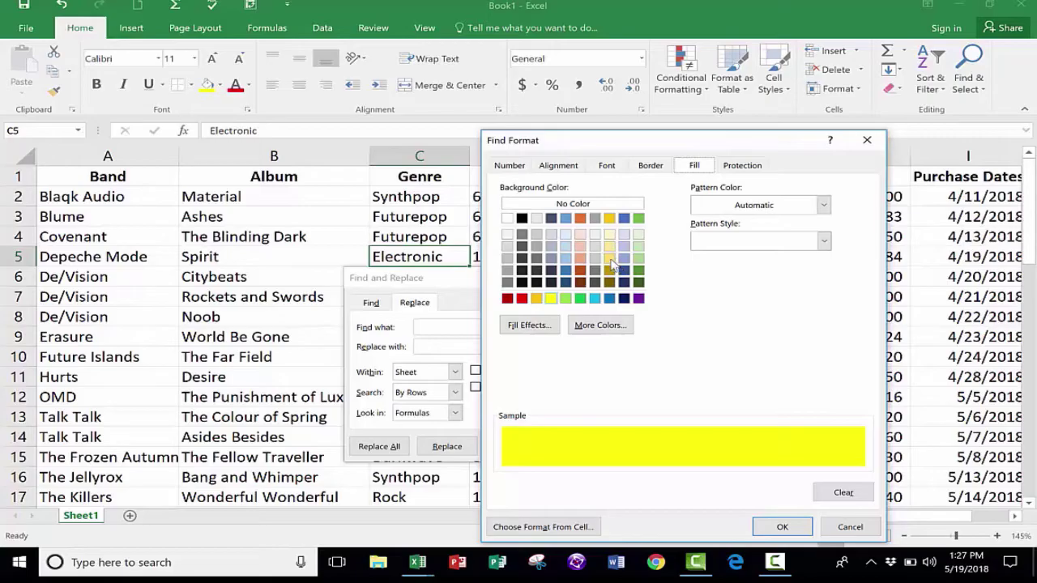
click(609, 234)
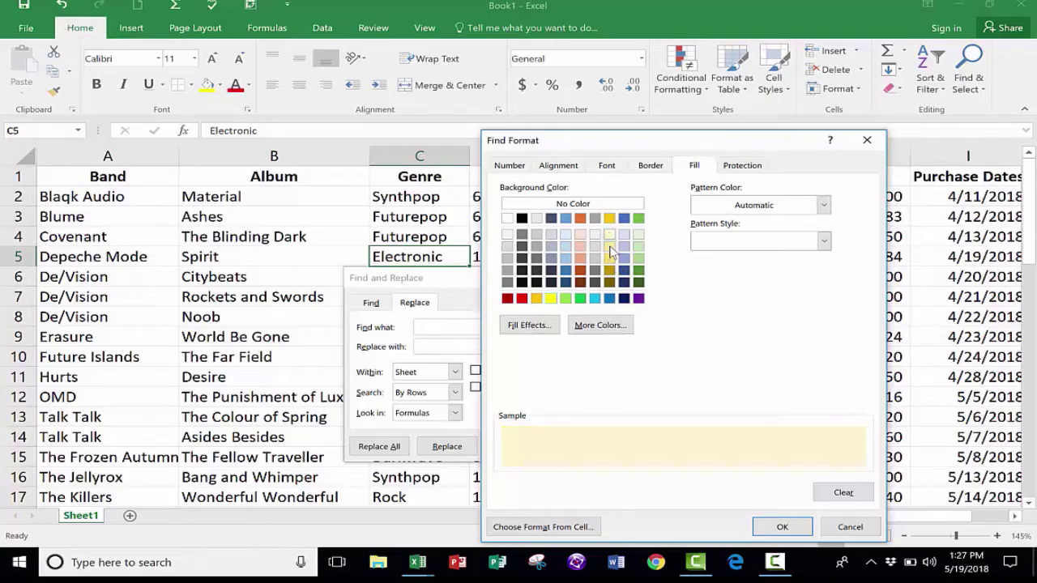
click(849, 526)
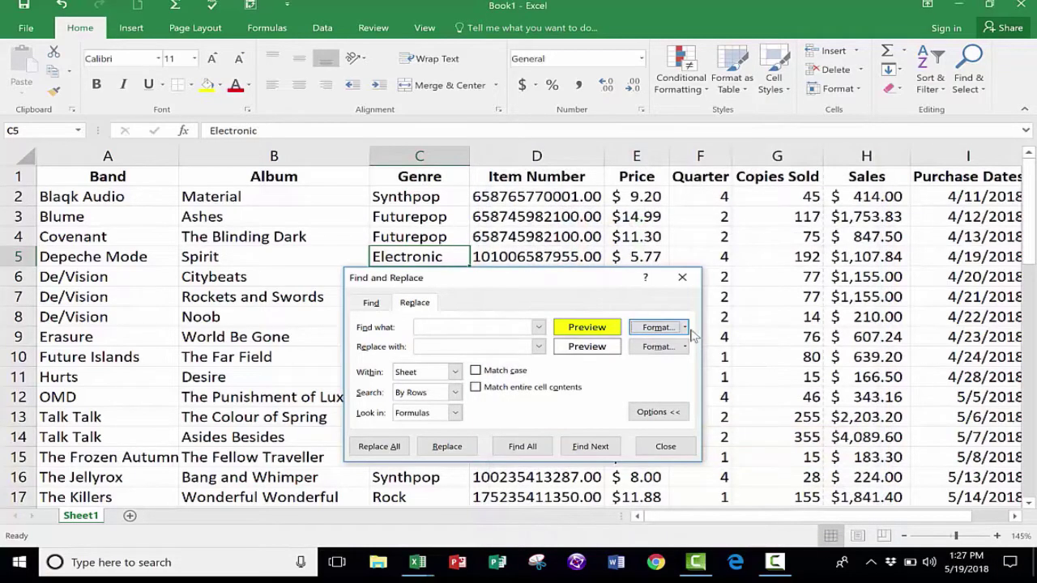
Step: Set the format to find by picking it from cell B4, "The Blinding Dark"
click(684, 328)
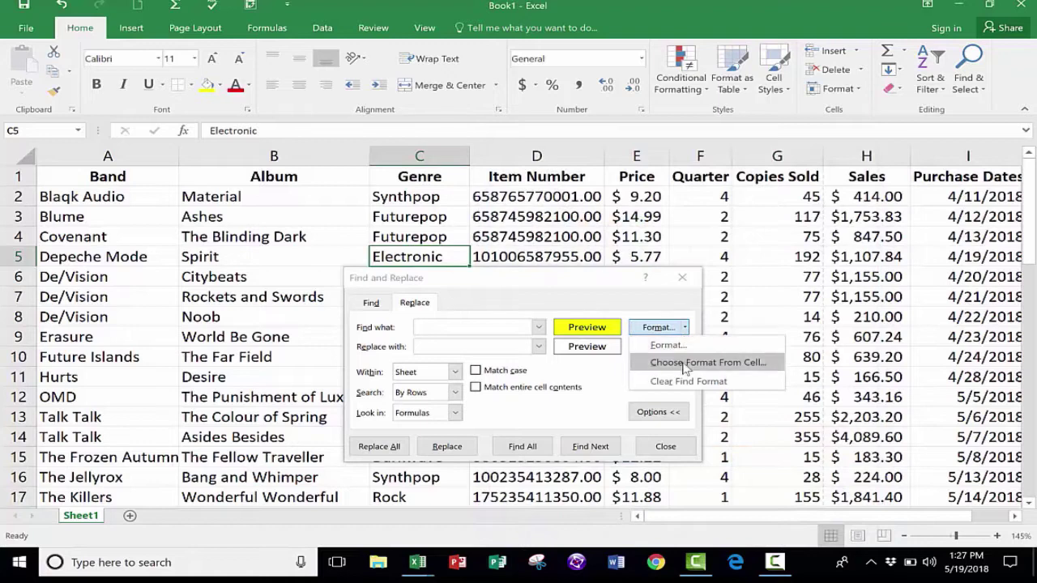
click(718, 364)
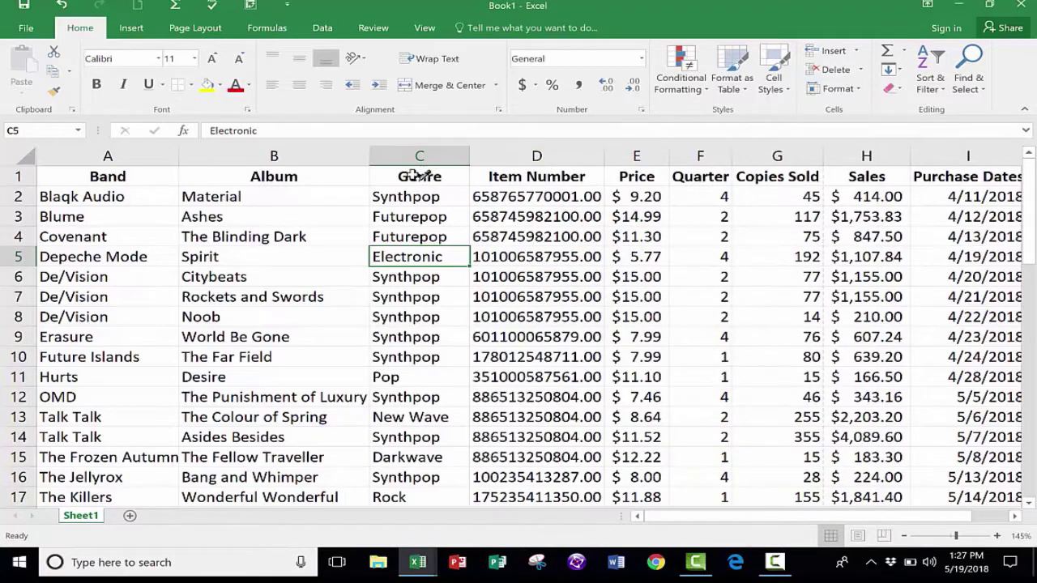
click(288, 236)
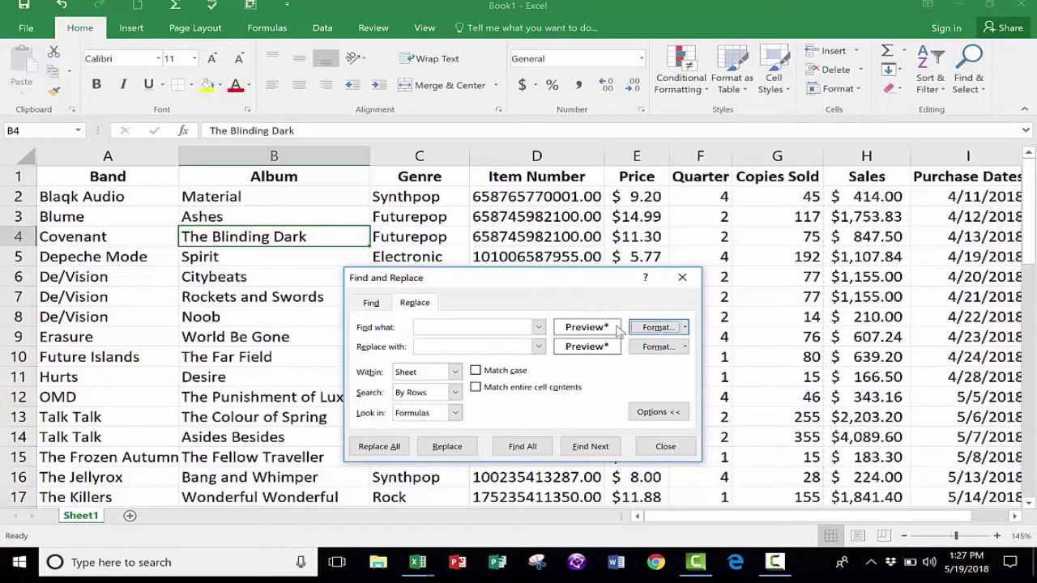
Step: Check the format choices for the replacement text and close Find and Replace
click(685, 347)
click(685, 347)
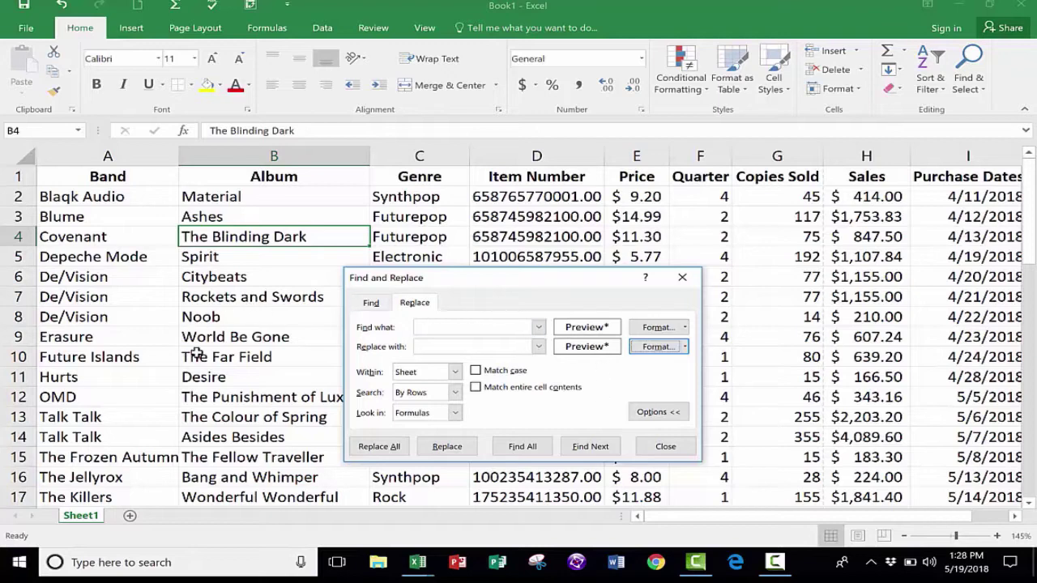
click(664, 446)
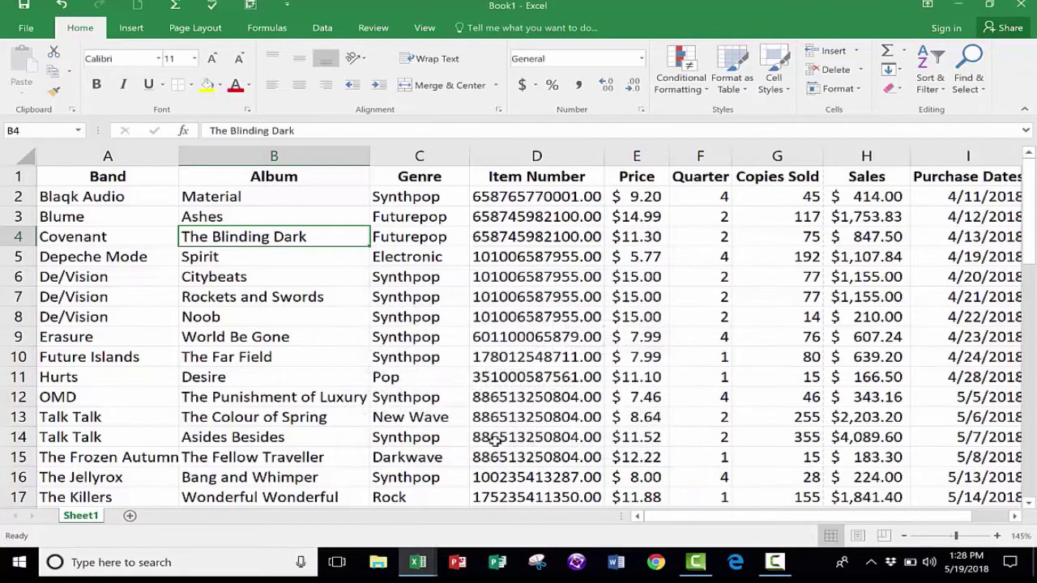
Step: Look over the band and album entries in the sheet, including the Talk Talk, Blume and De/Vision rows
scroll(165, 372, down, 1)
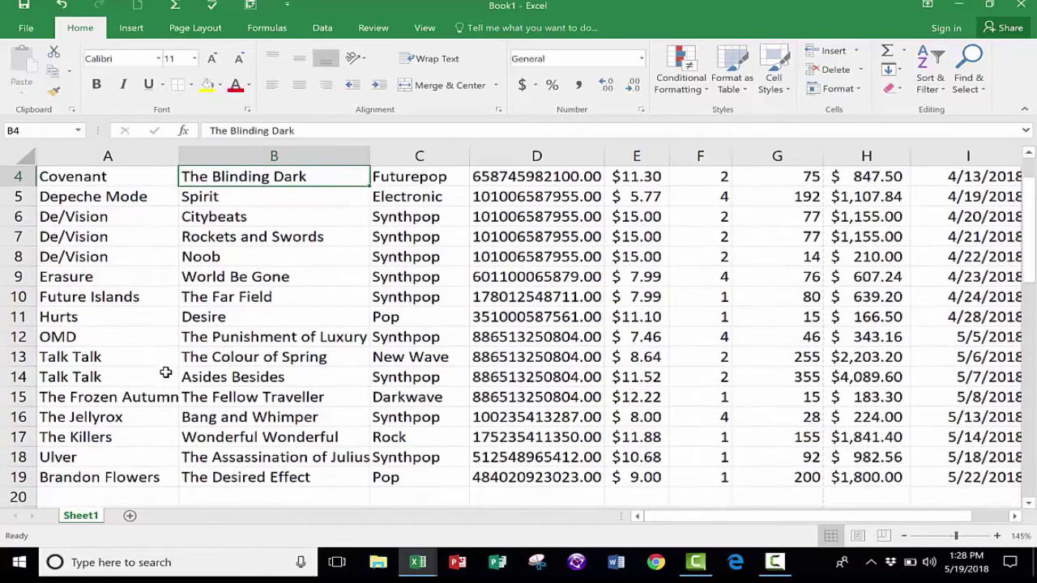
click(97, 357)
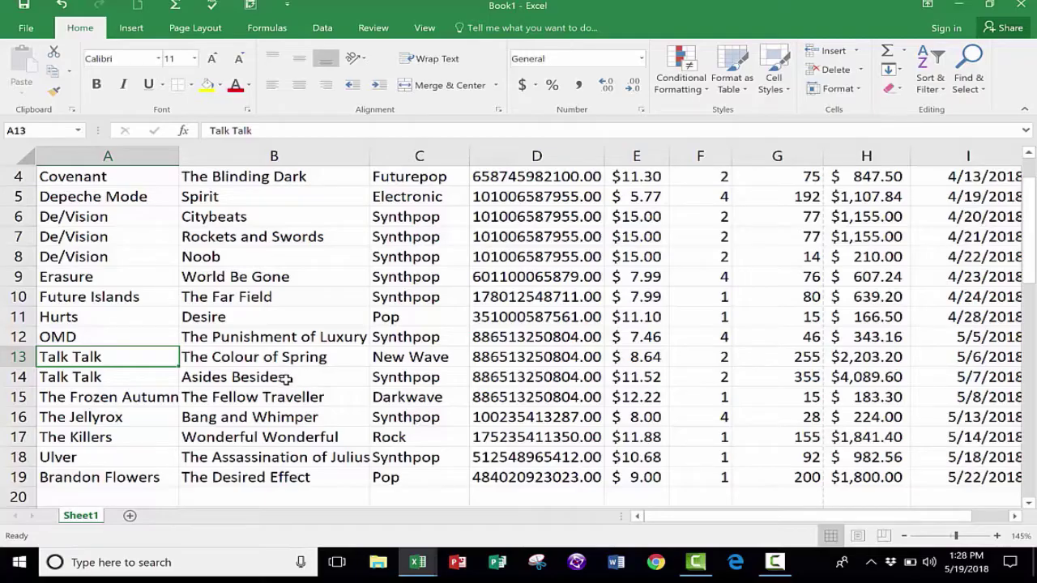
scroll(144, 370, up, 1)
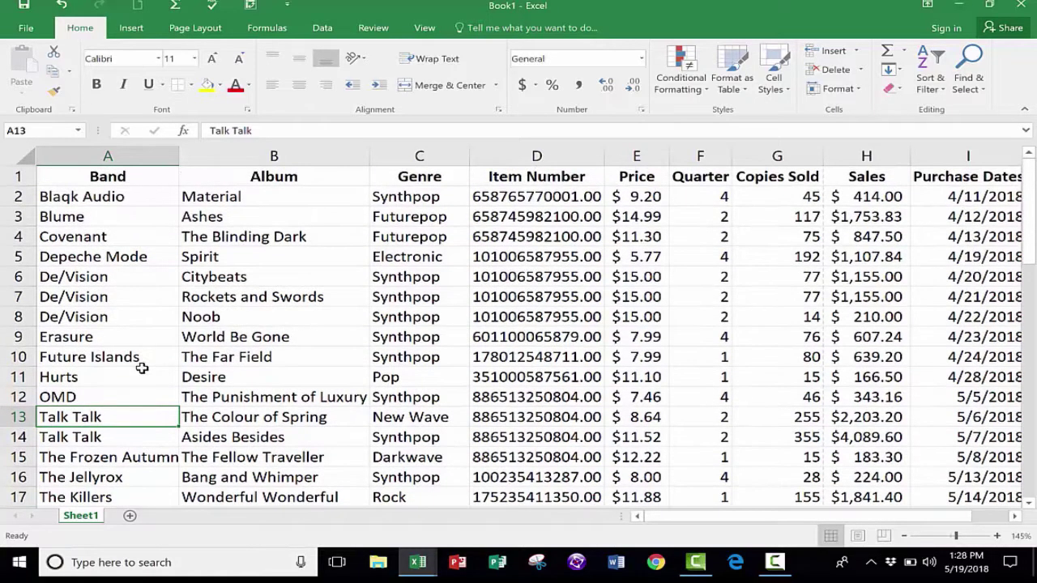
click(129, 337)
click(82, 217)
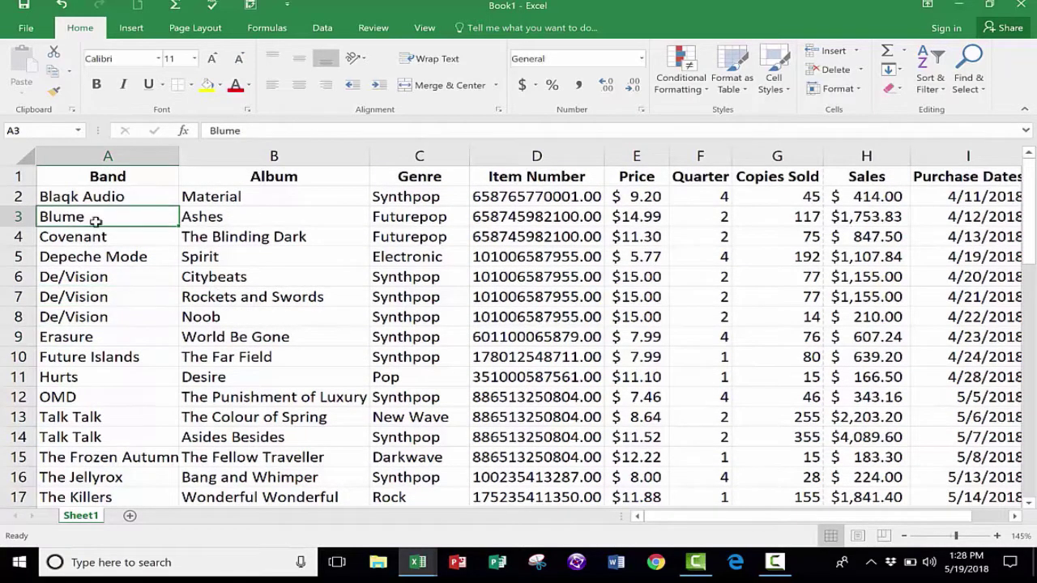
click(245, 217)
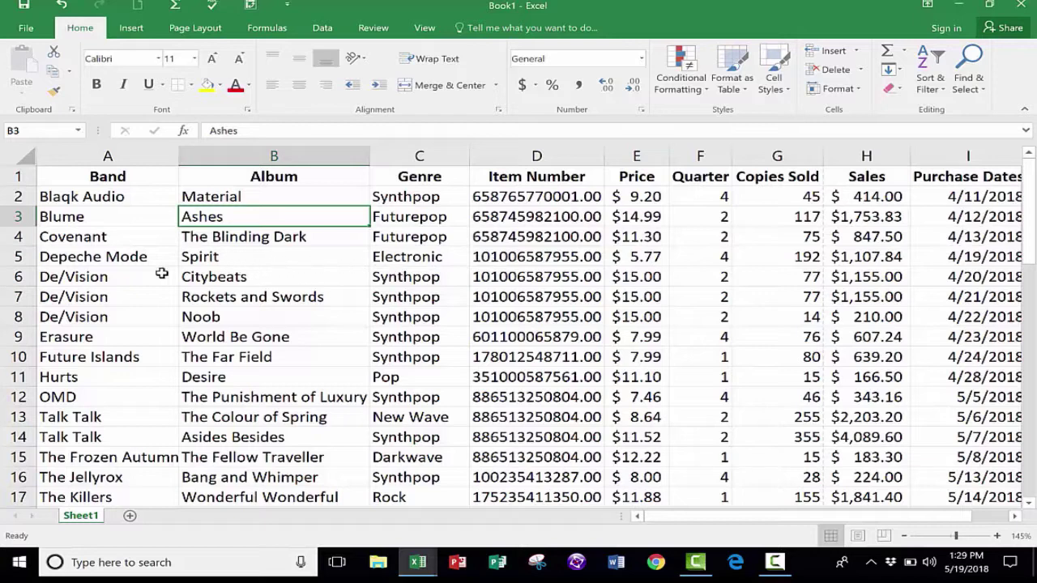
click(121, 293)
click(127, 276)
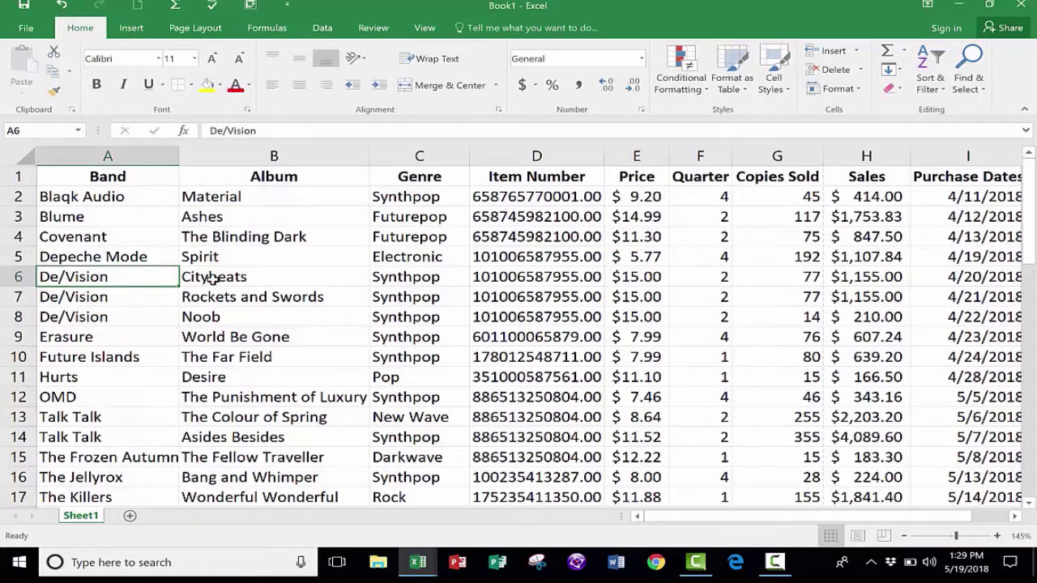